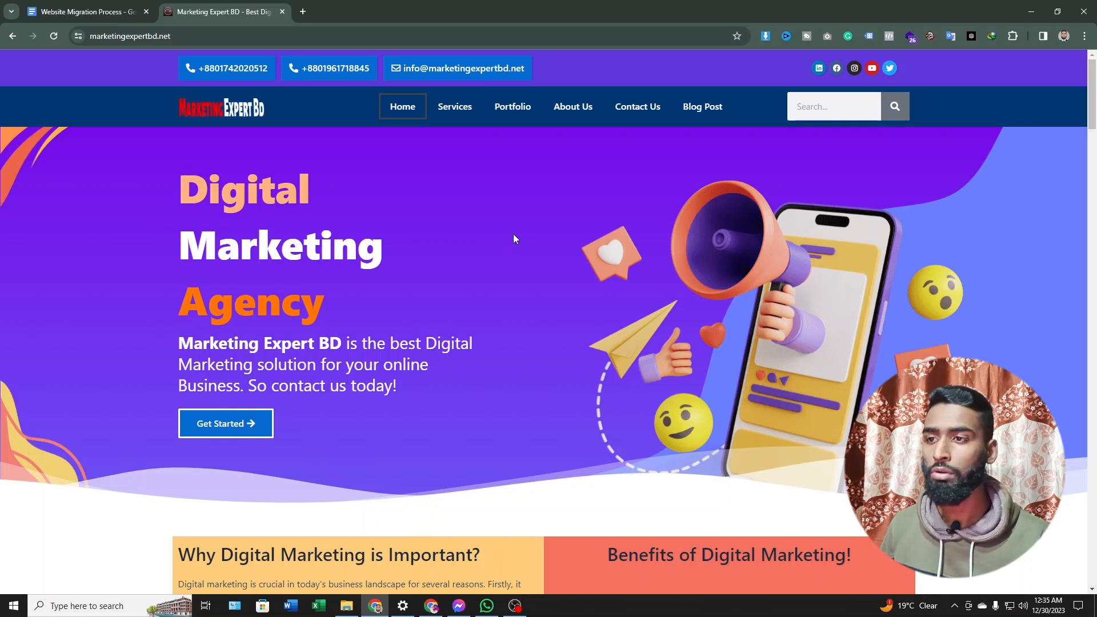
Step: Open the hostingchecker.com link from the Website Migration Process document and bring up its lookup page
click(83, 11)
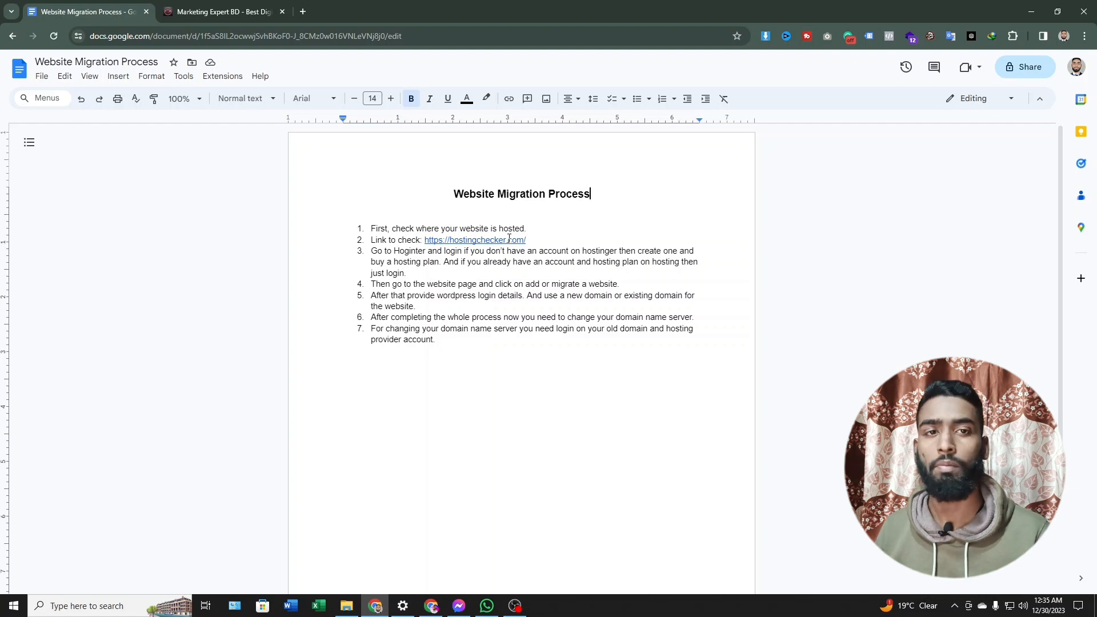
click(508, 239)
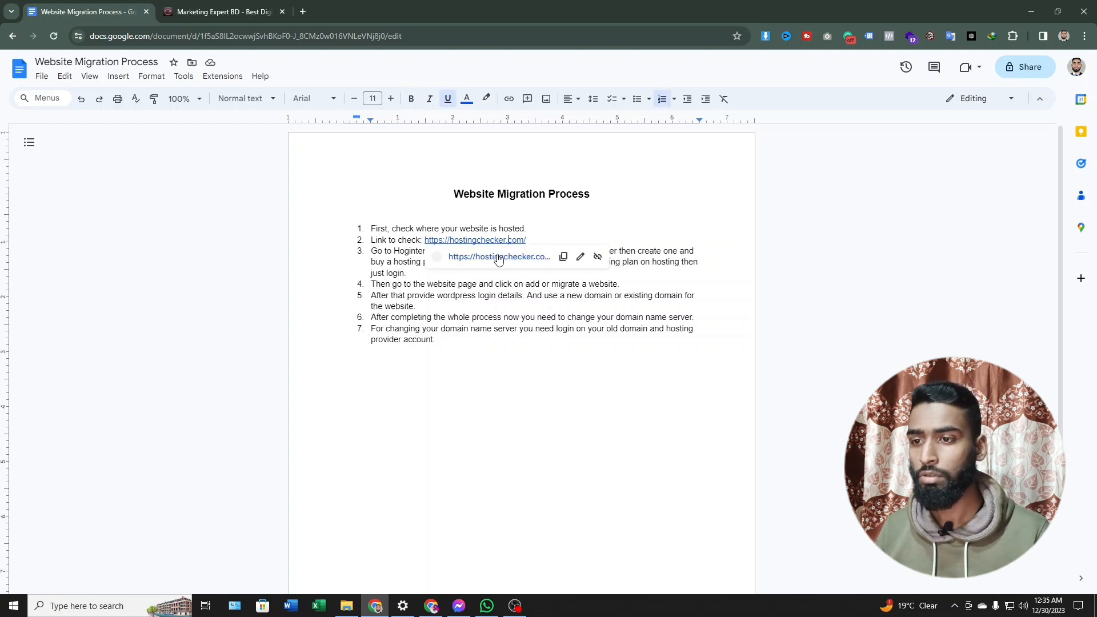
click(495, 255)
click(350, 12)
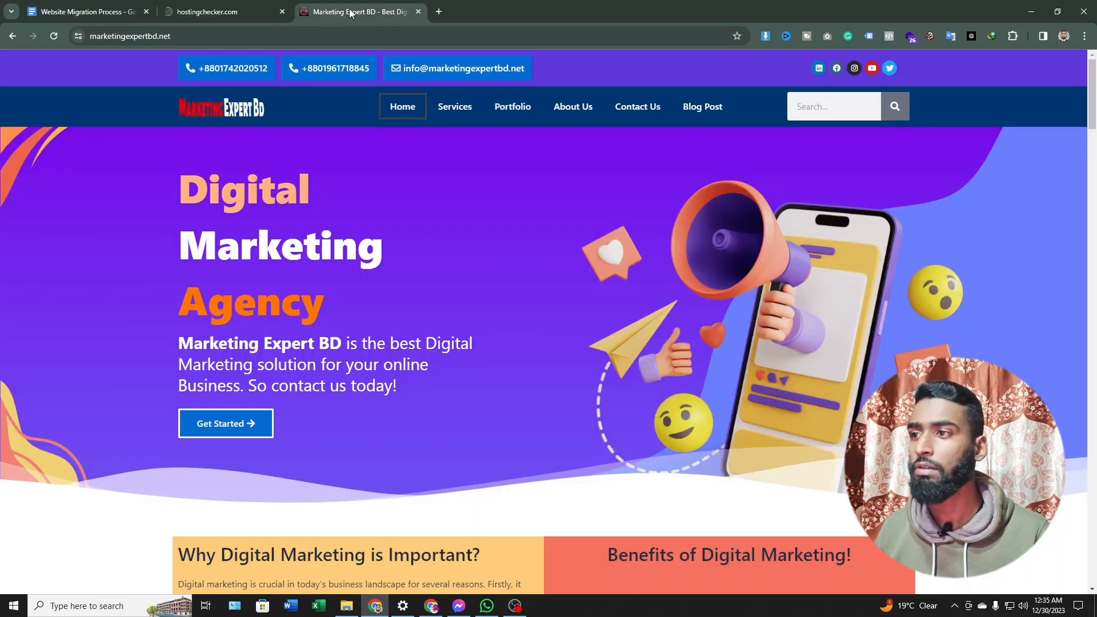
click(223, 11)
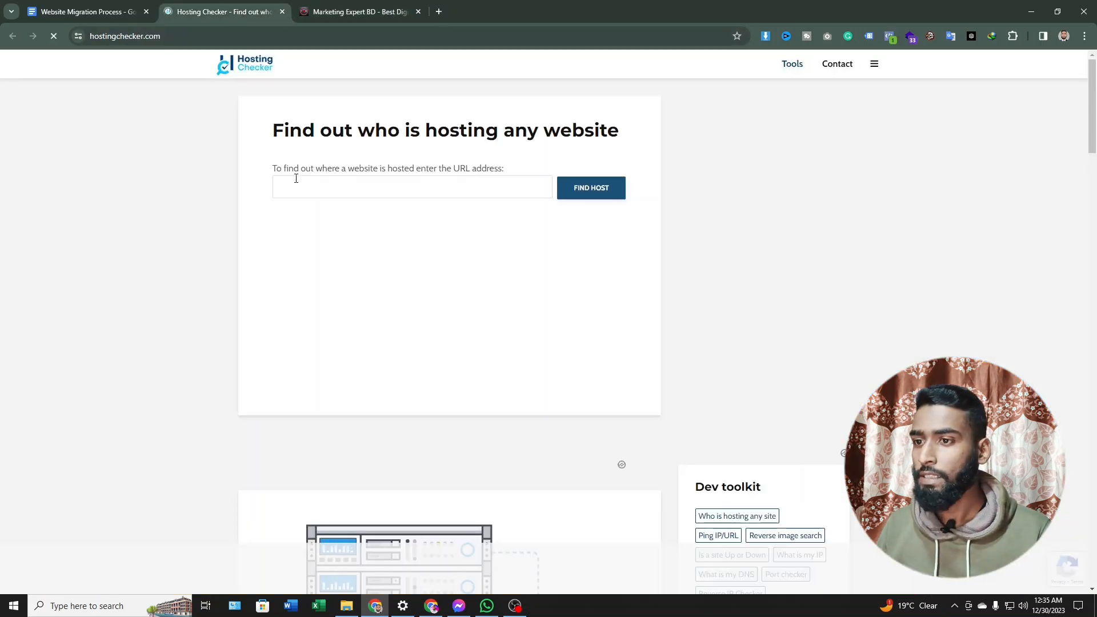
click(323, 14)
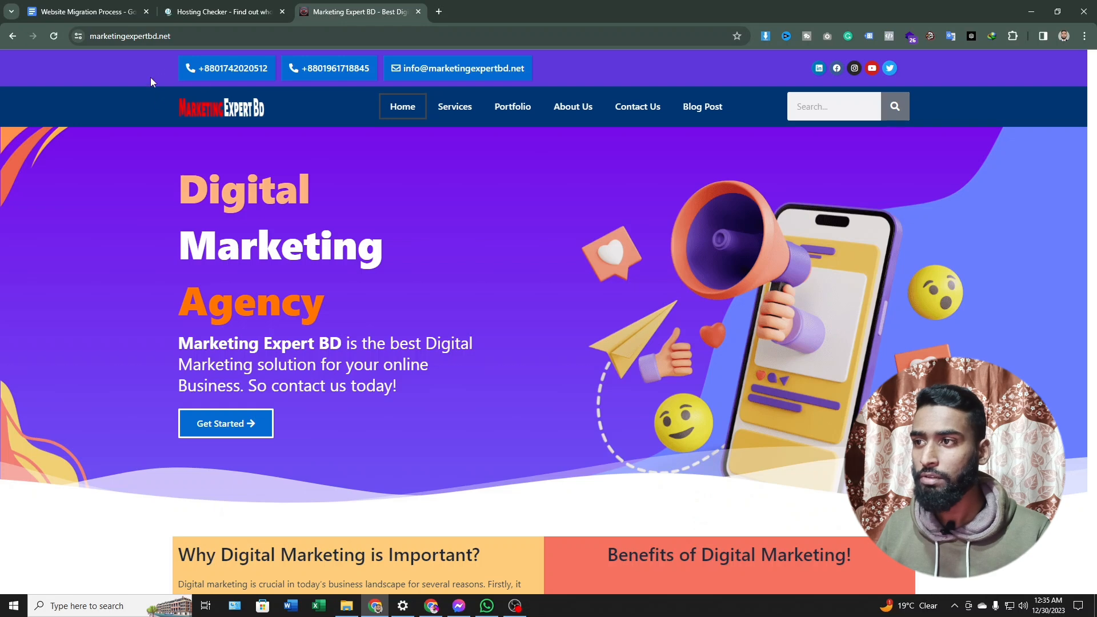
click(177, 36)
key(ctrl+c)
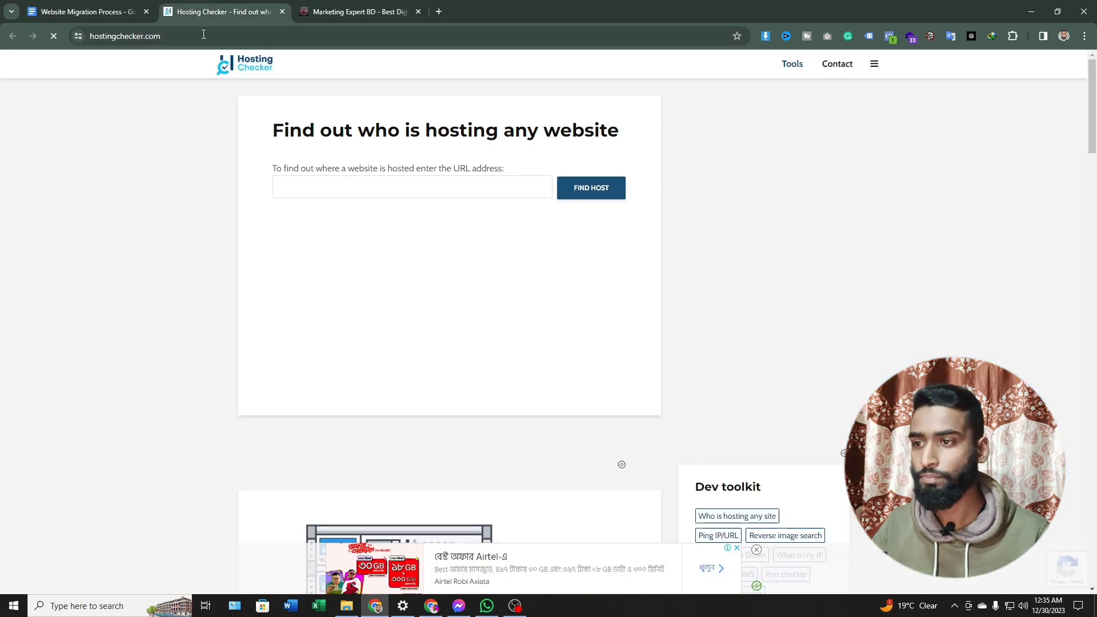
click(223, 12)
click(344, 191)
key(ctrl+v)
click(589, 195)
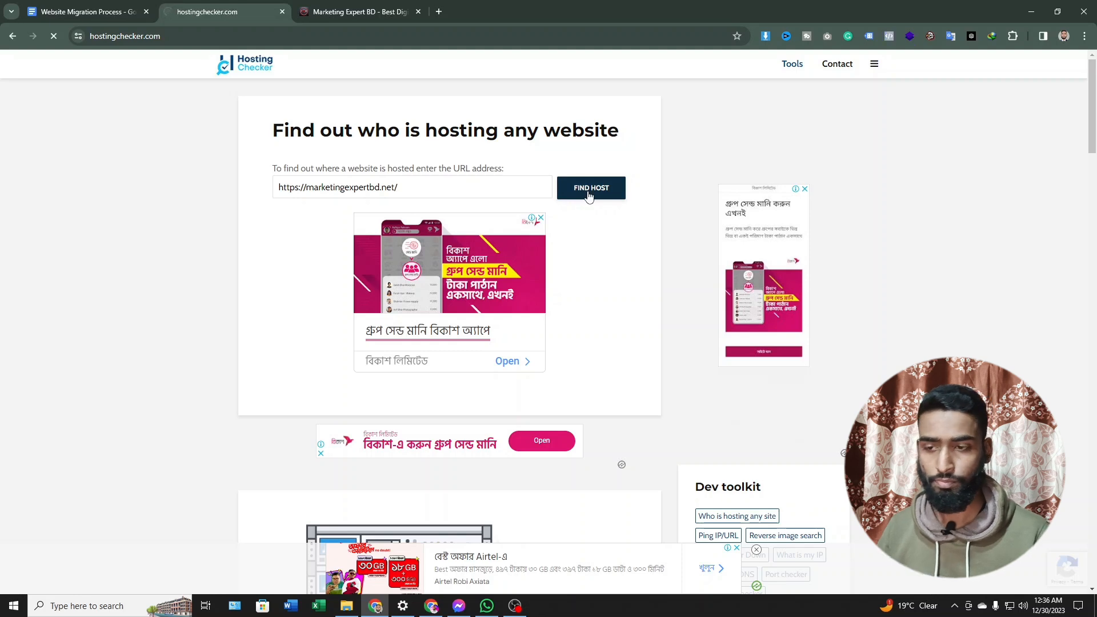
Step: Examine the hosting lookup results for the site's host and the reverse DNS of its IP
scroll(465, 213, down, 2)
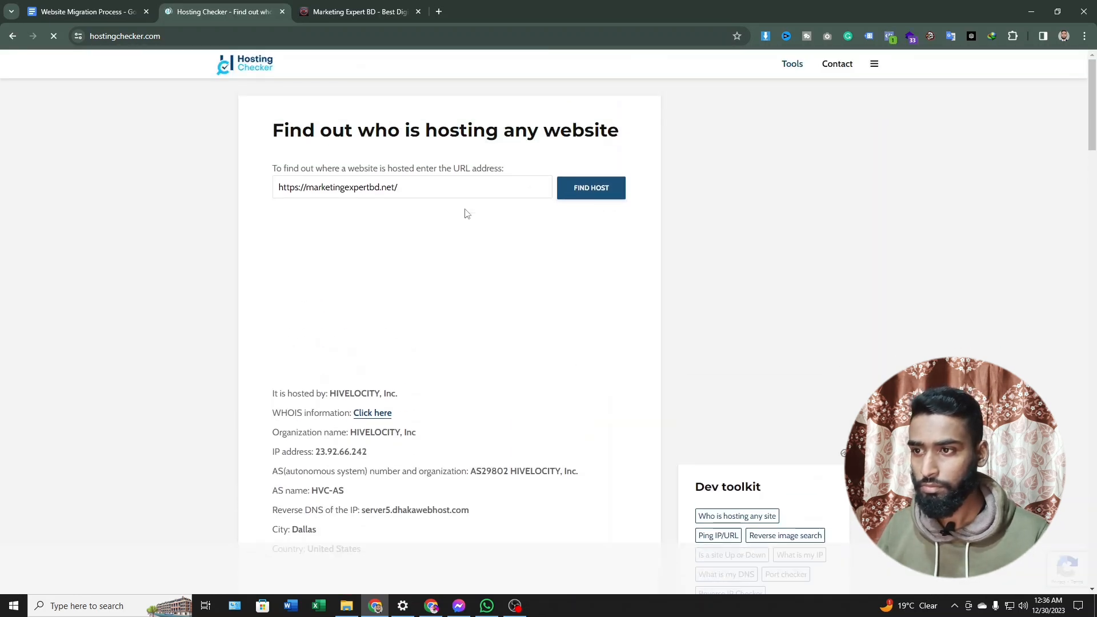
scroll(503, 205, down, 2)
scroll(538, 187, down, 2)
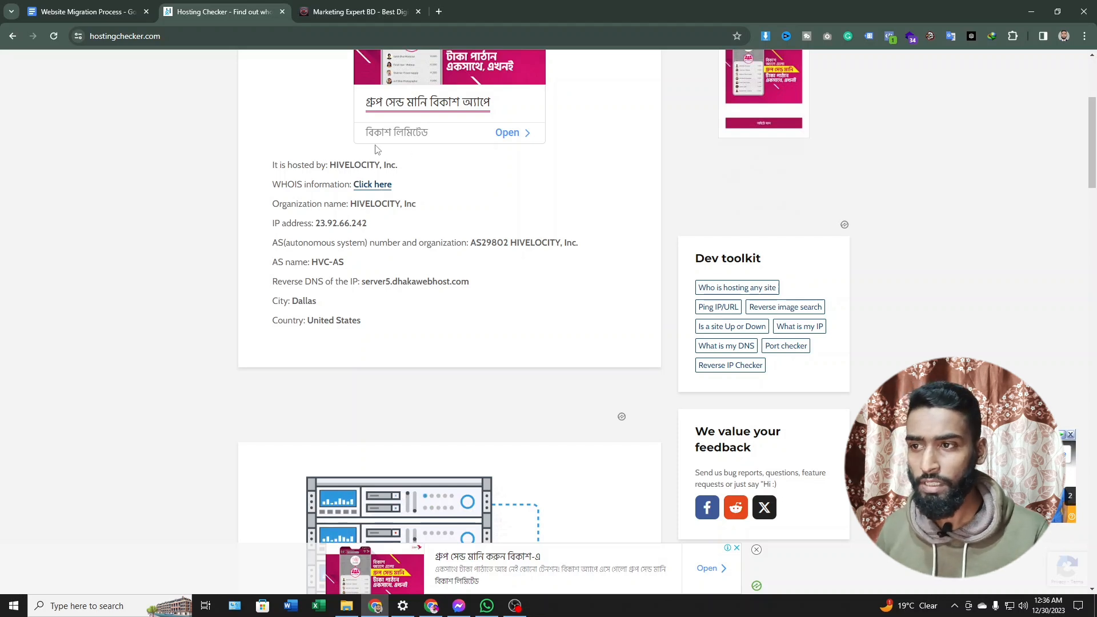
scroll(399, 171, up, 1)
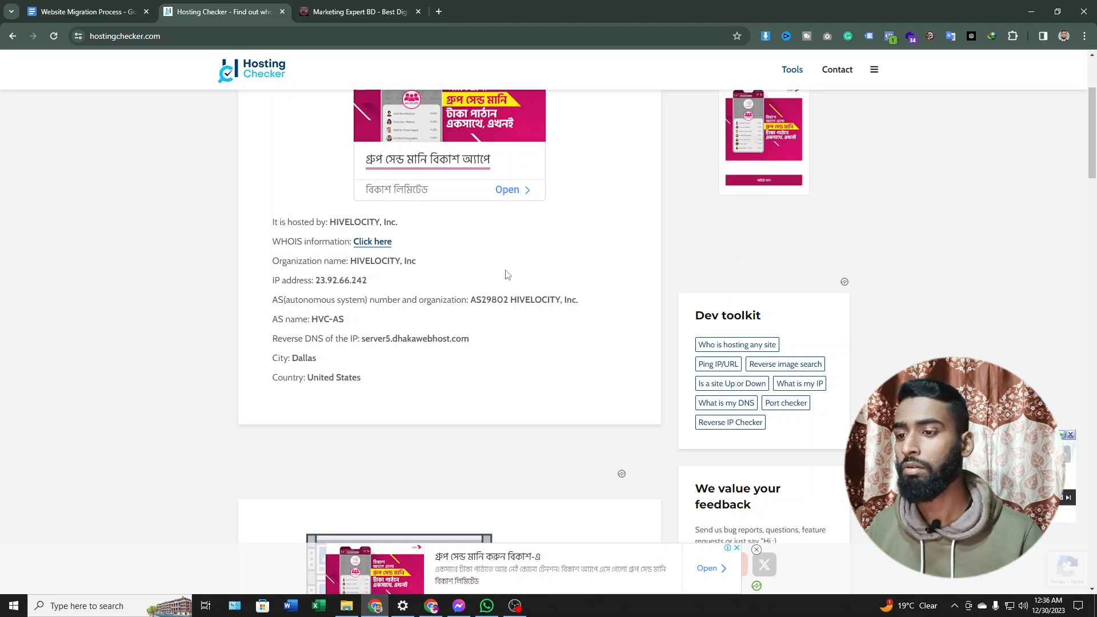
scroll(417, 359, down, 1)
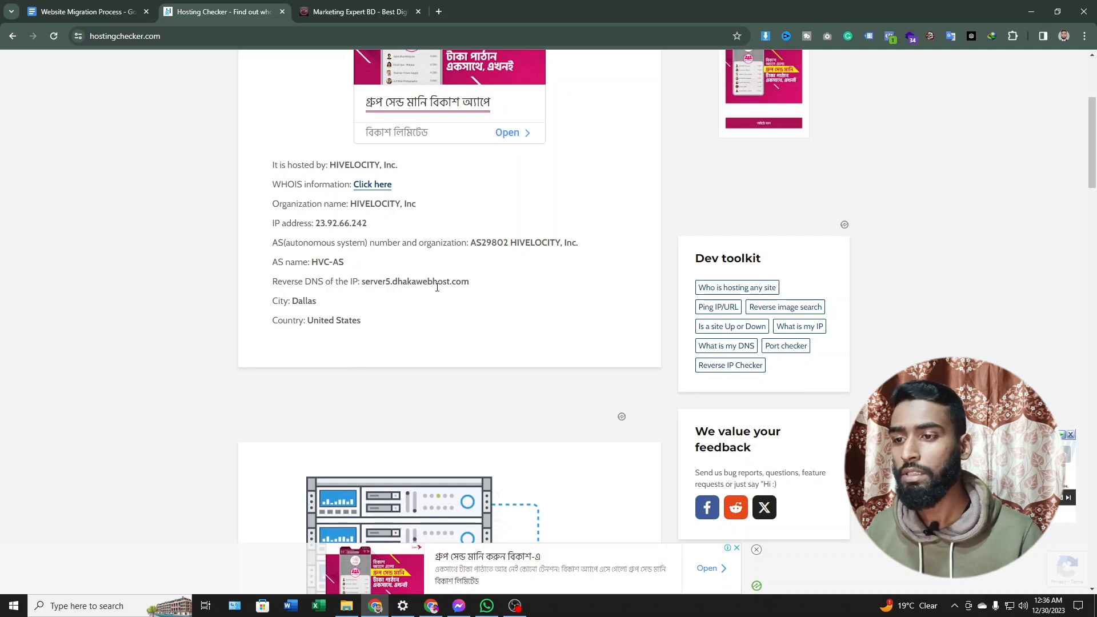
drag(398, 282, 474, 288)
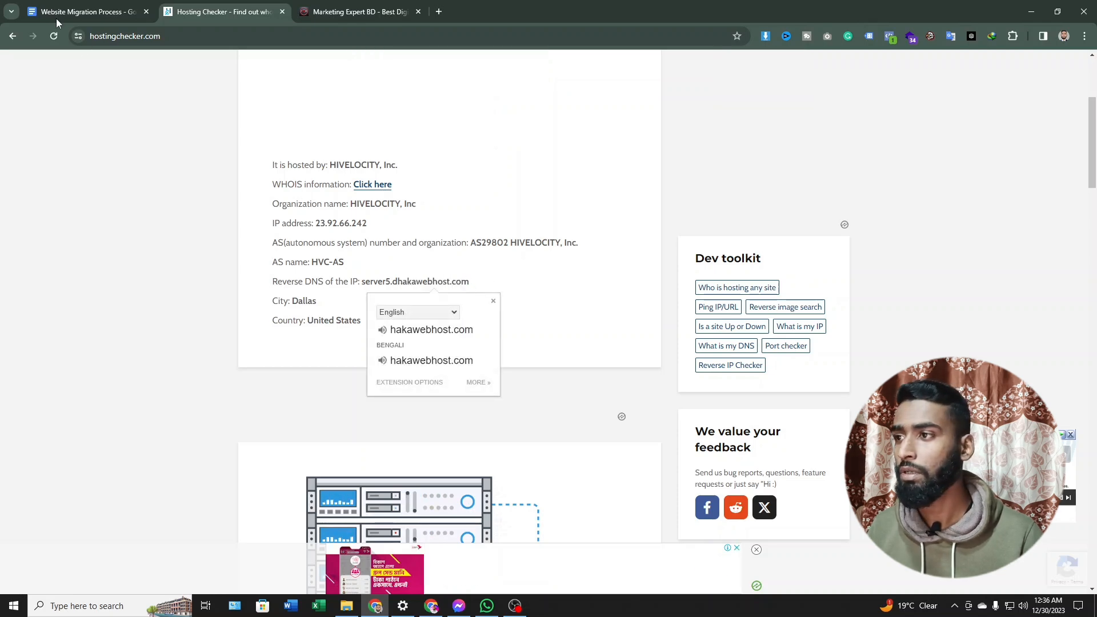
Step: Review the next steps in the Website Migration Process document and search Google for "hostinger" in a new tab
click(80, 11)
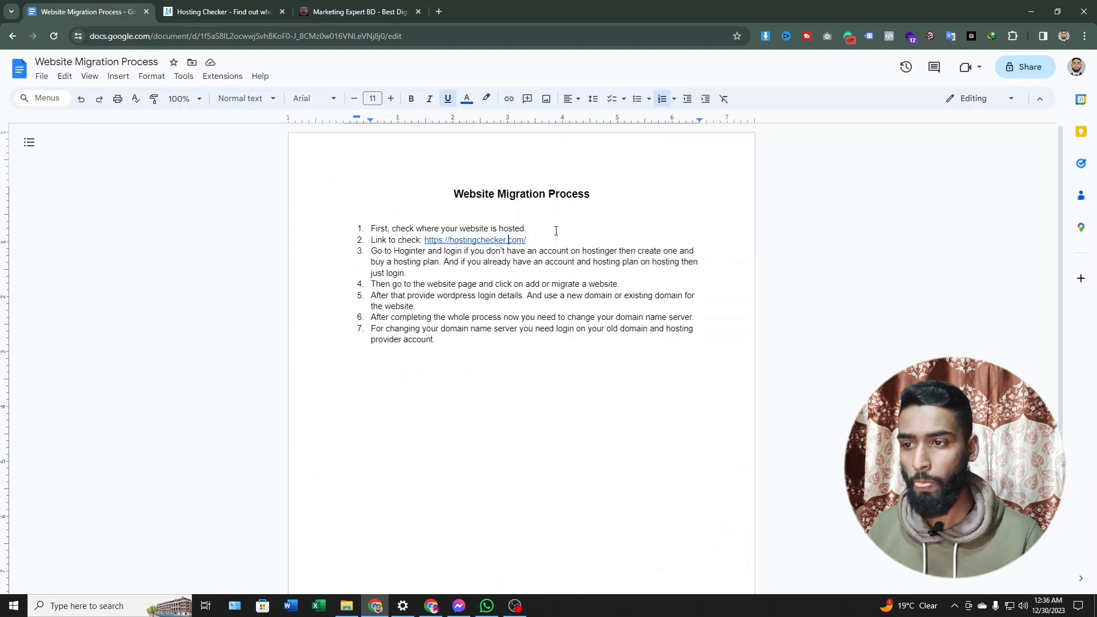
scroll(559, 230, down, 2)
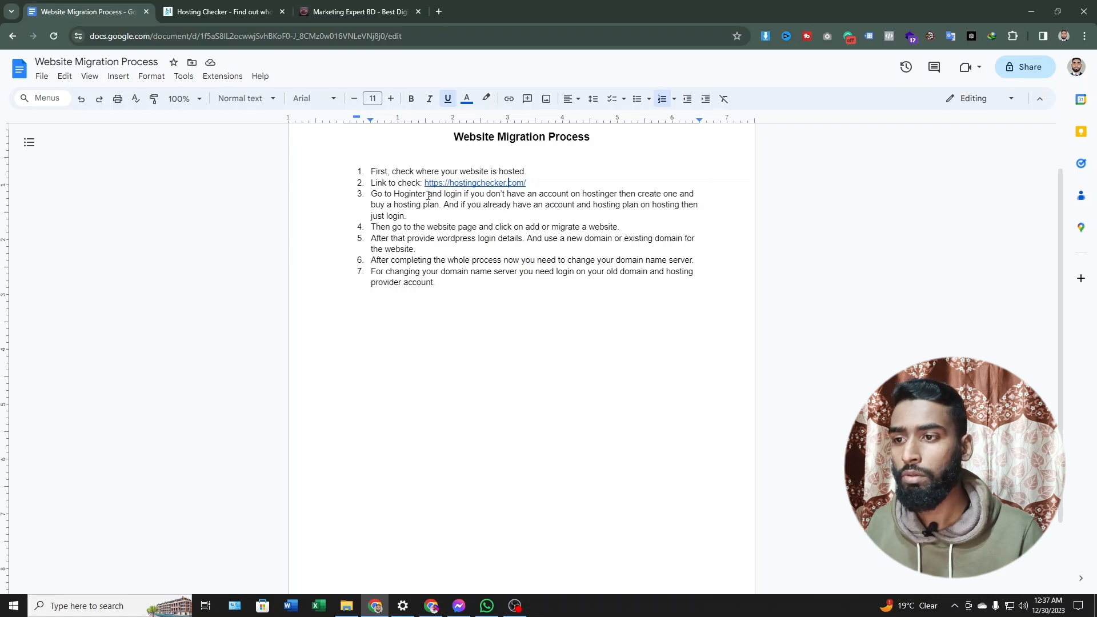
click(439, 11)
click(552, 253)
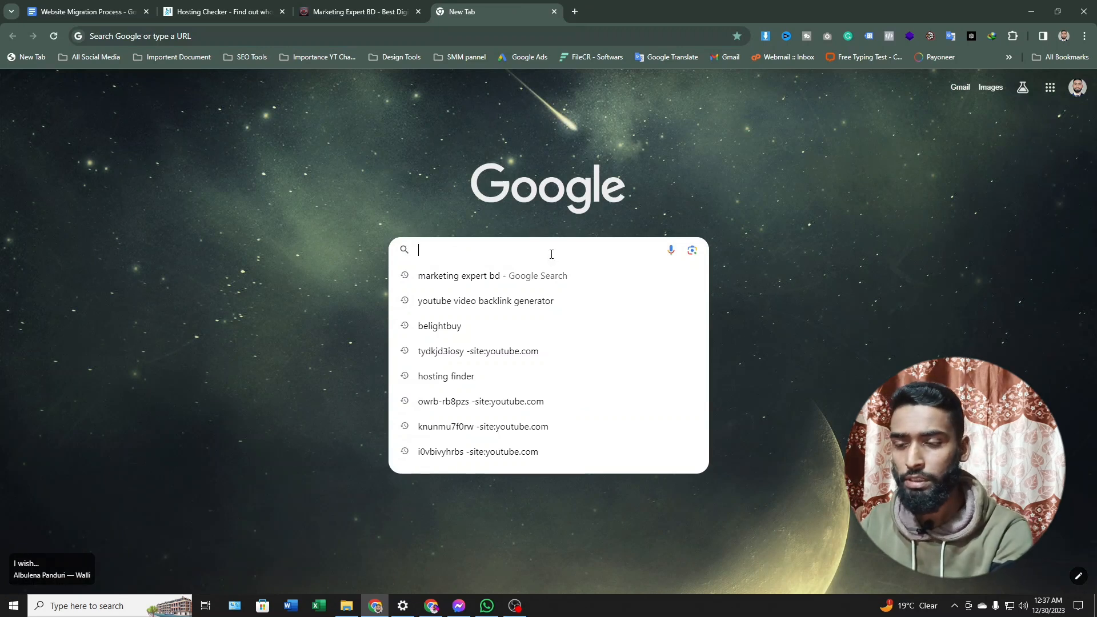
text(hostinger)
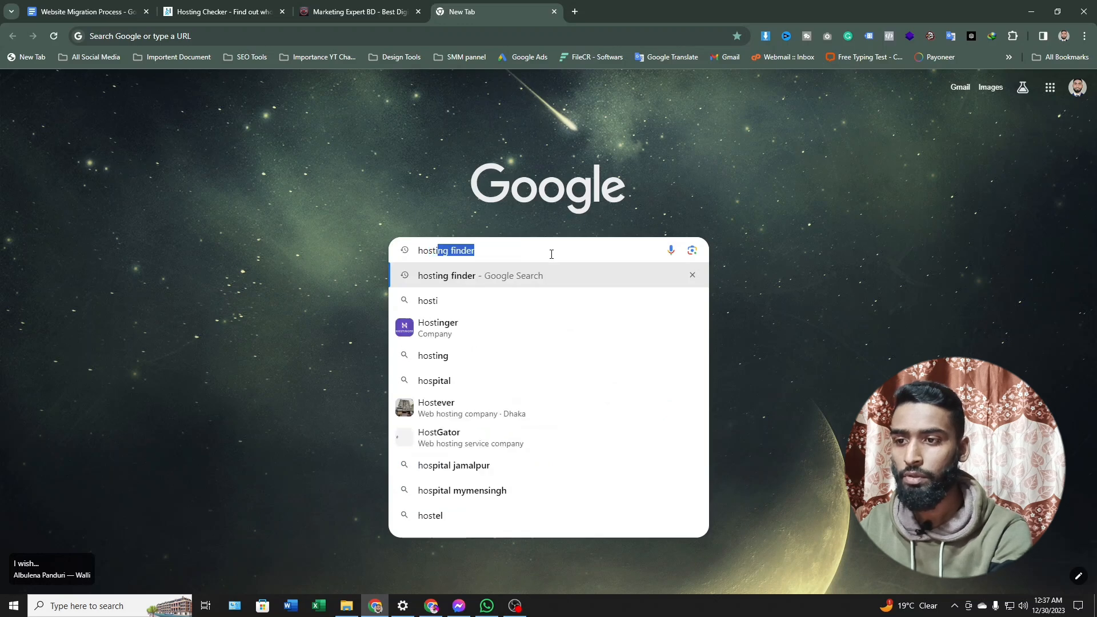
key(Return)
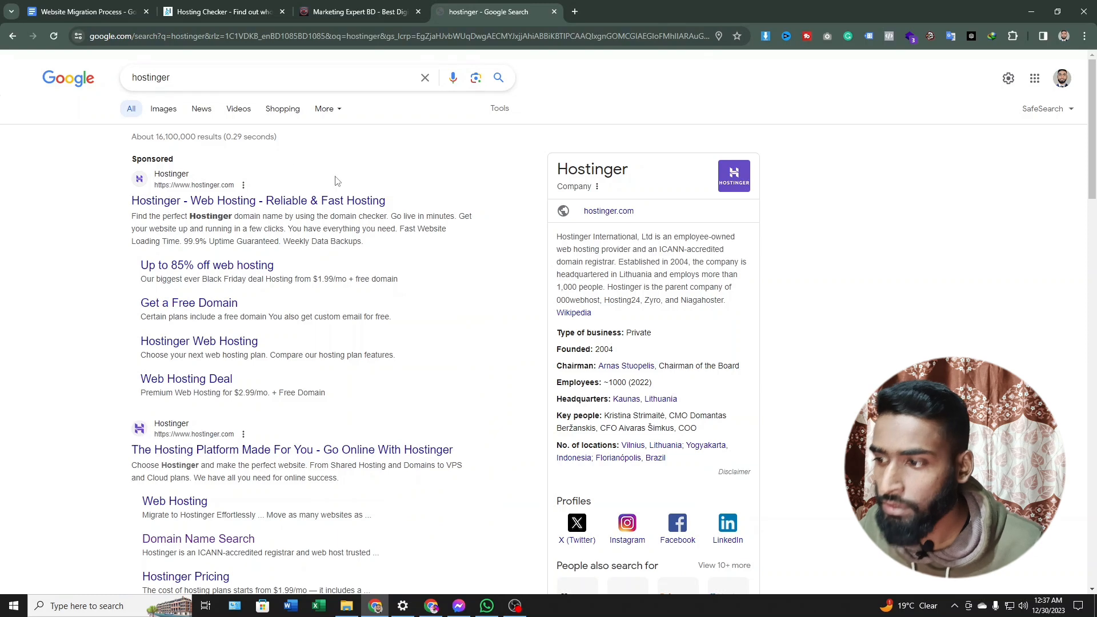
Step: Try to open the Hostinger website from the sponsored search results
scroll(337, 182, down, 1)
scroll(273, 155, down, 3)
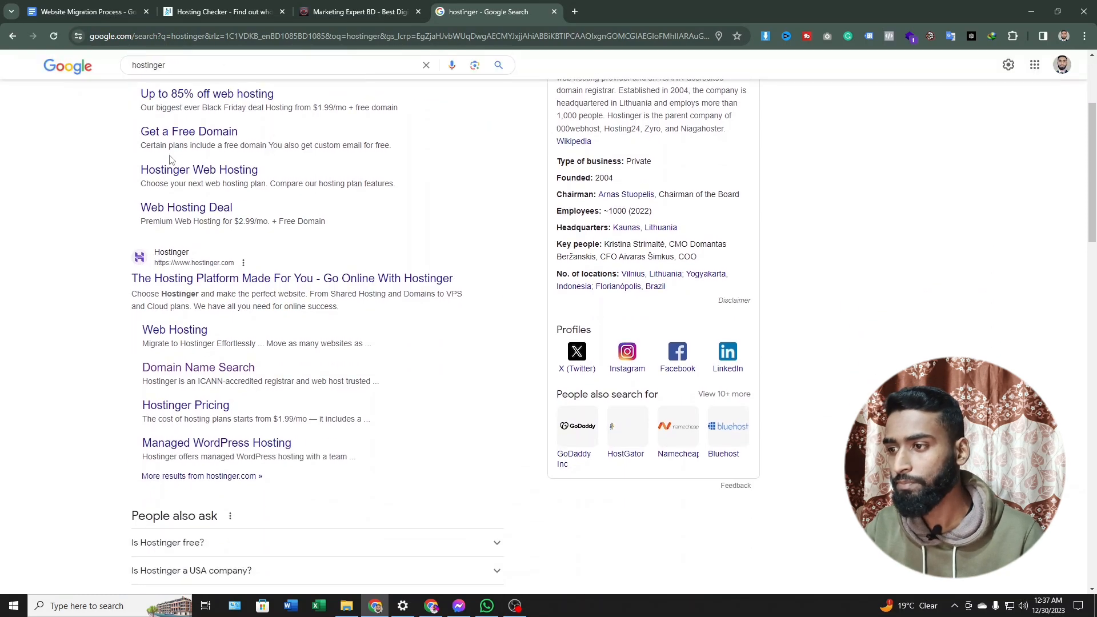
click(220, 227)
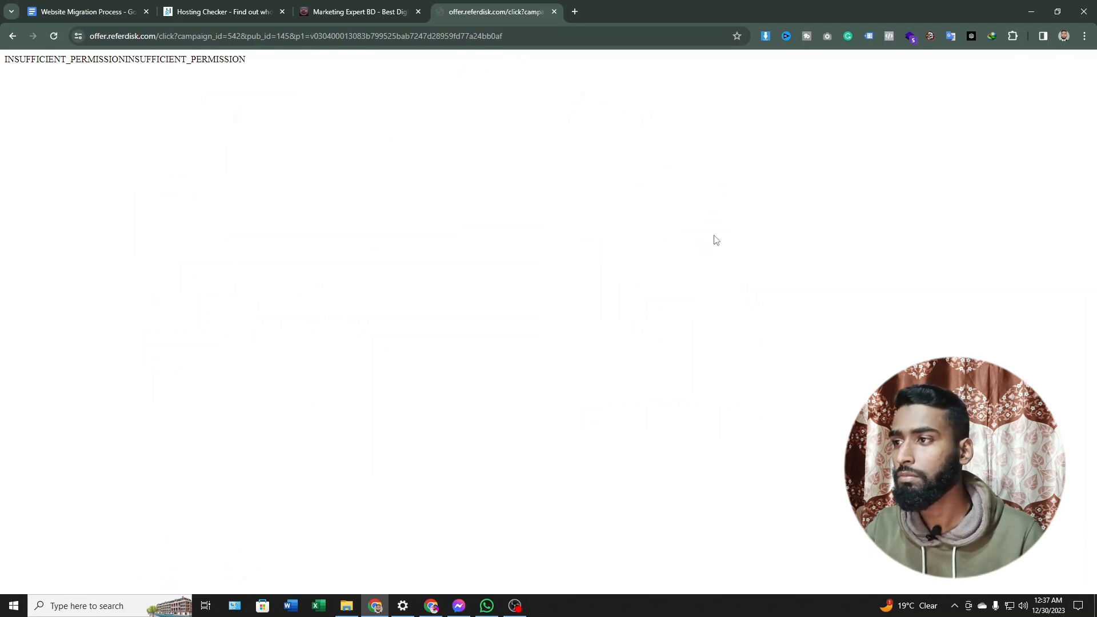
click(12, 36)
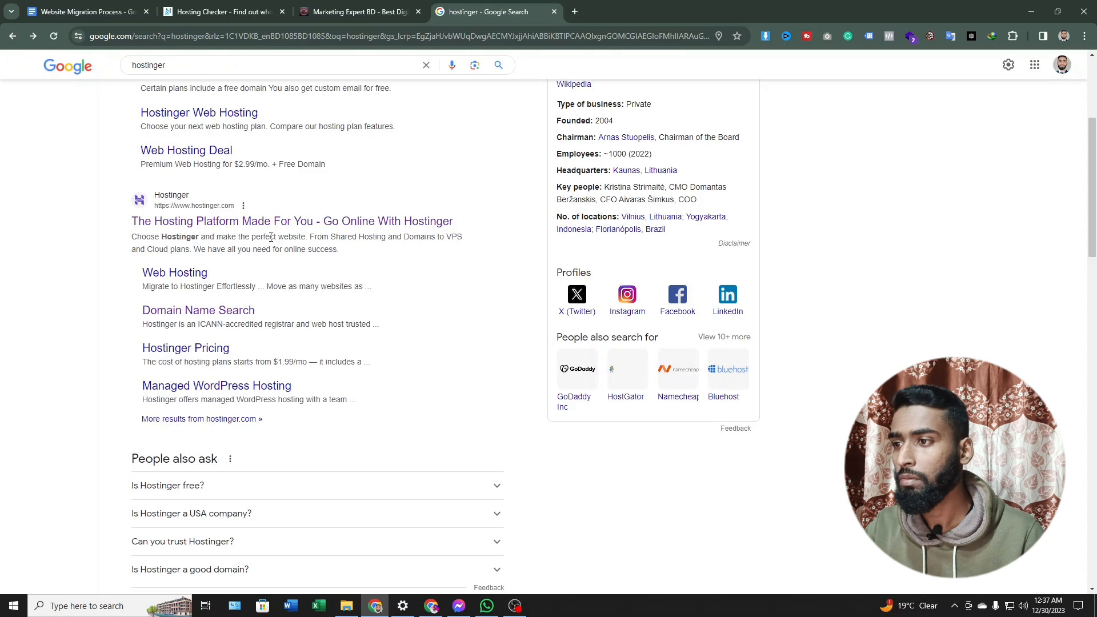
scroll(271, 236, up, 4)
click(211, 205)
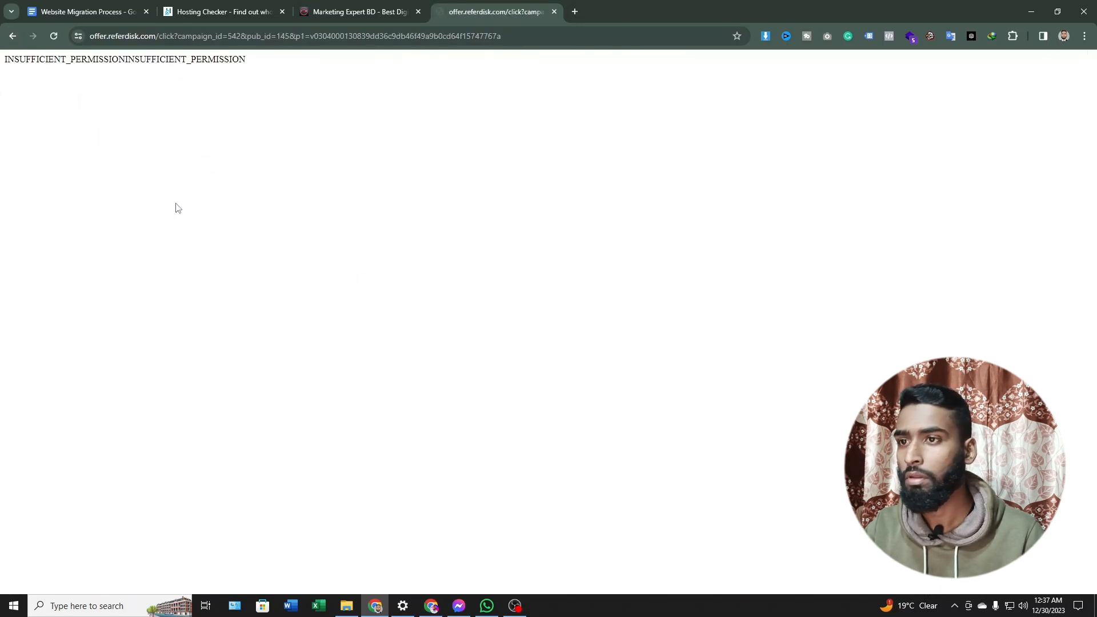
click(12, 37)
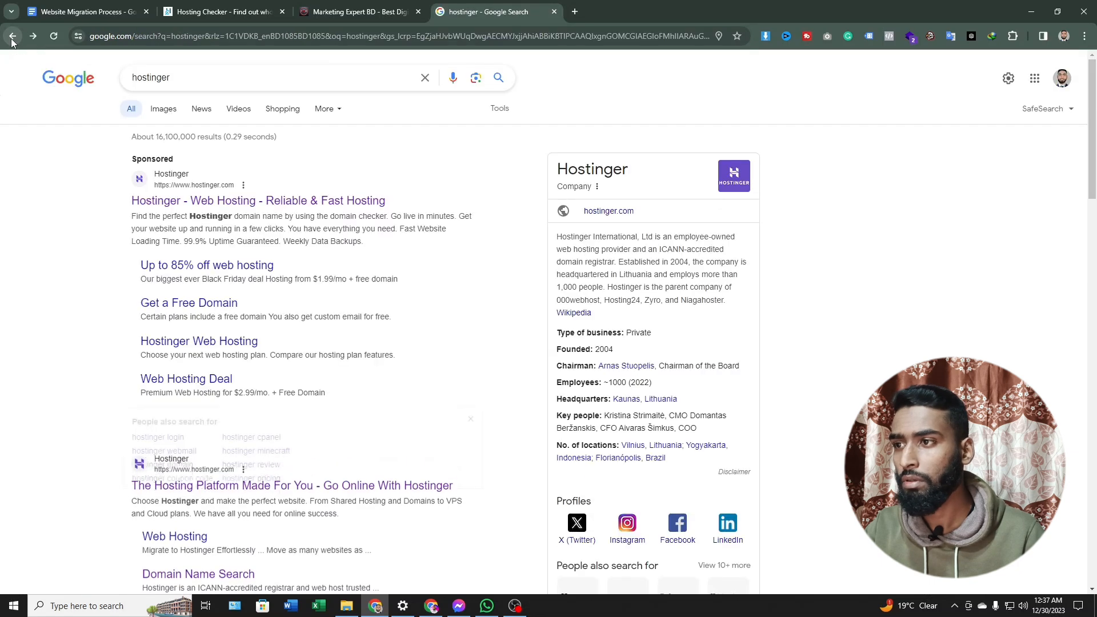
Step: Reload the search results, open the first Hostinger result and log in to the Hostinger account with the prefilled credentials
click(56, 42)
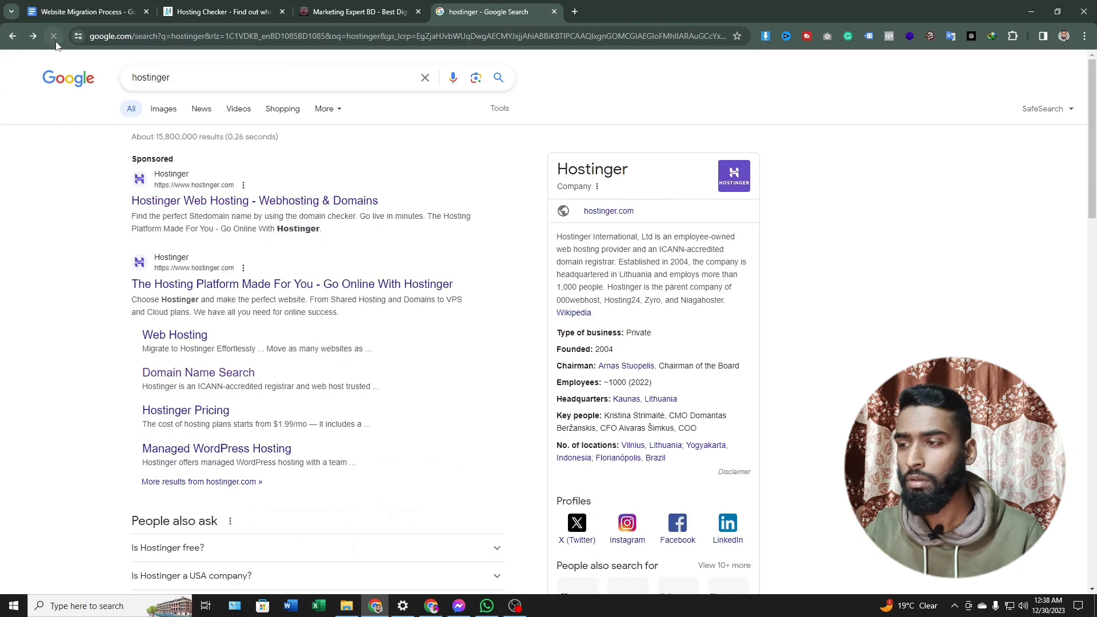
click(169, 205)
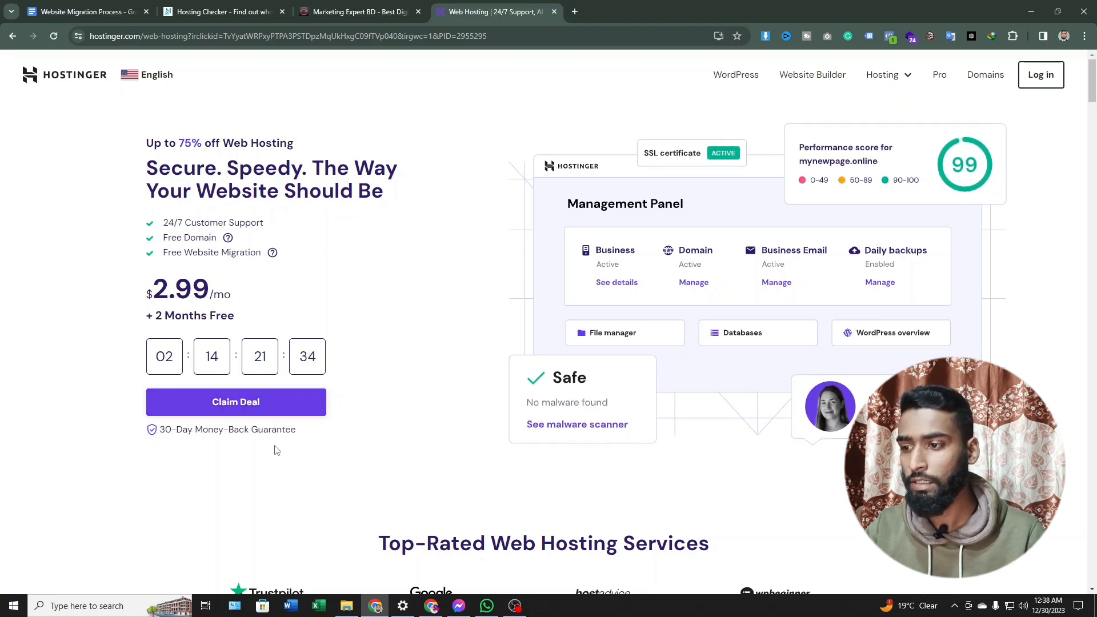
click(1049, 81)
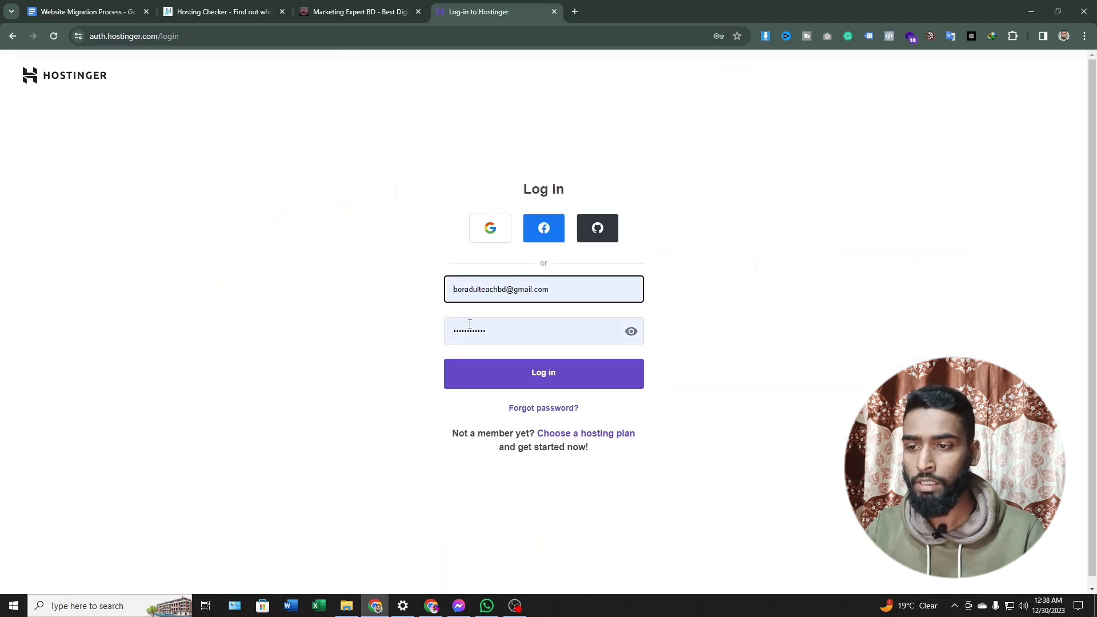
click(561, 375)
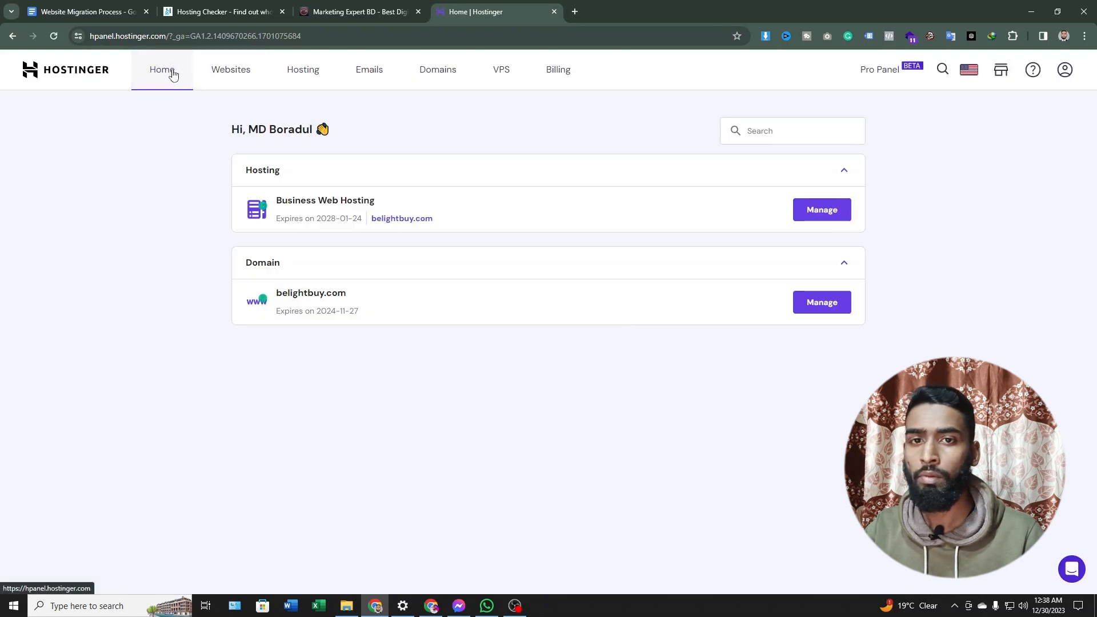
Step: Start adding or migrating a website in Hostinger, skip the personalized experience and select Transfer Website as the migration method
click(101, 6)
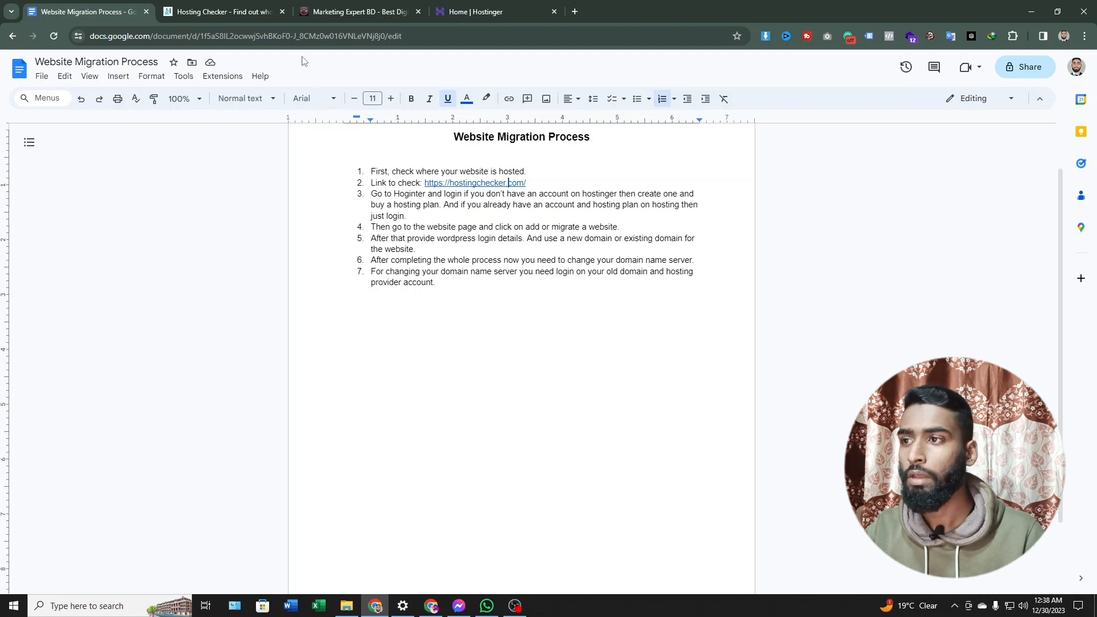
click(469, 11)
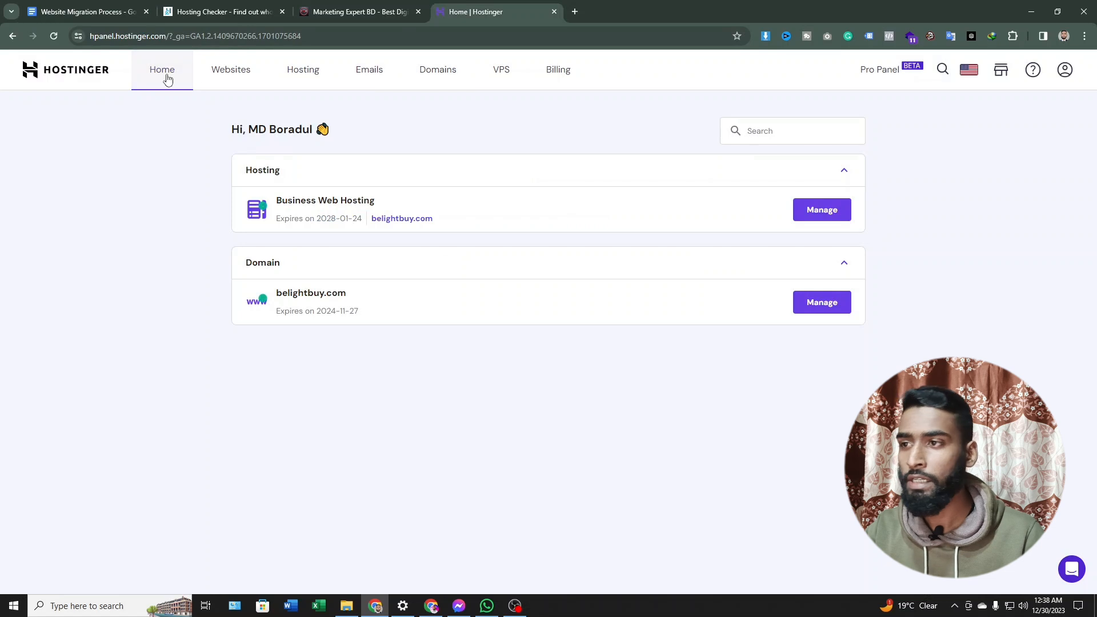
click(228, 69)
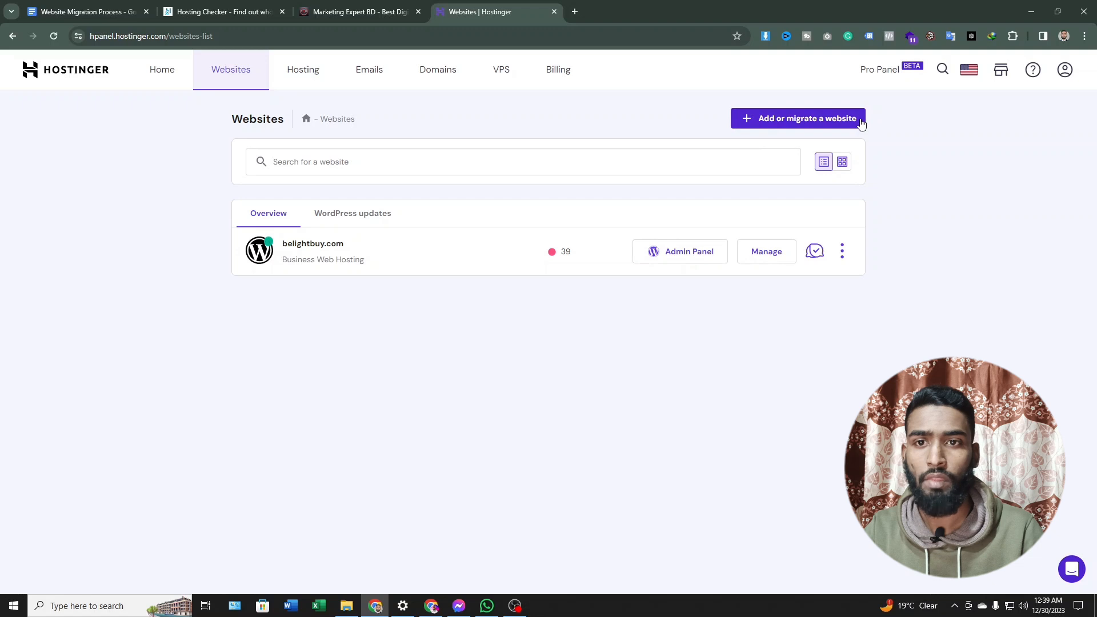
click(784, 120)
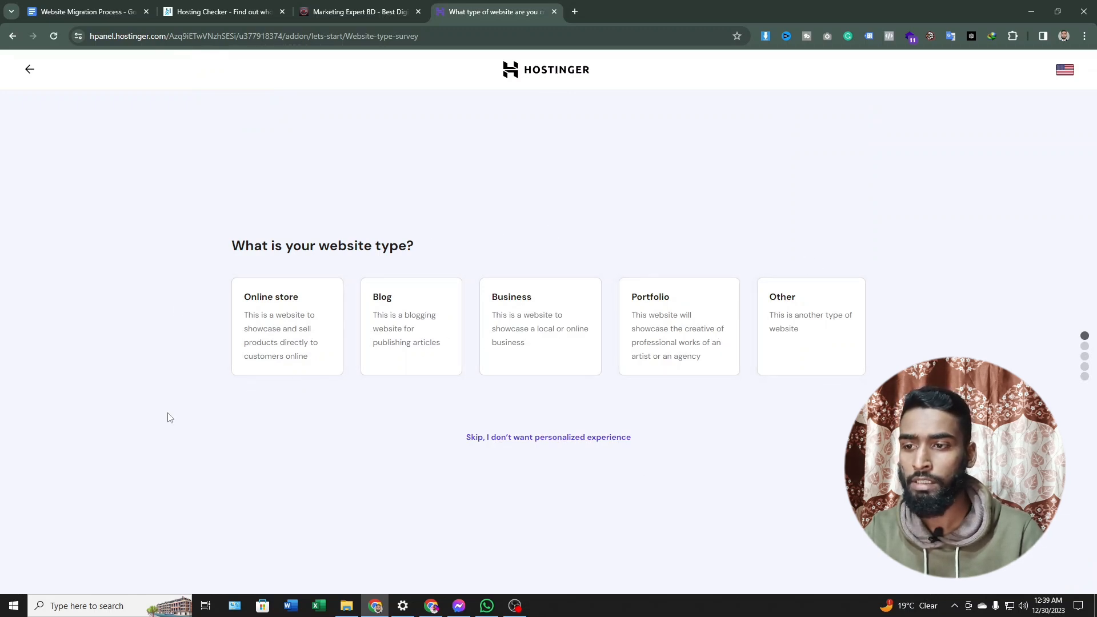
click(543, 440)
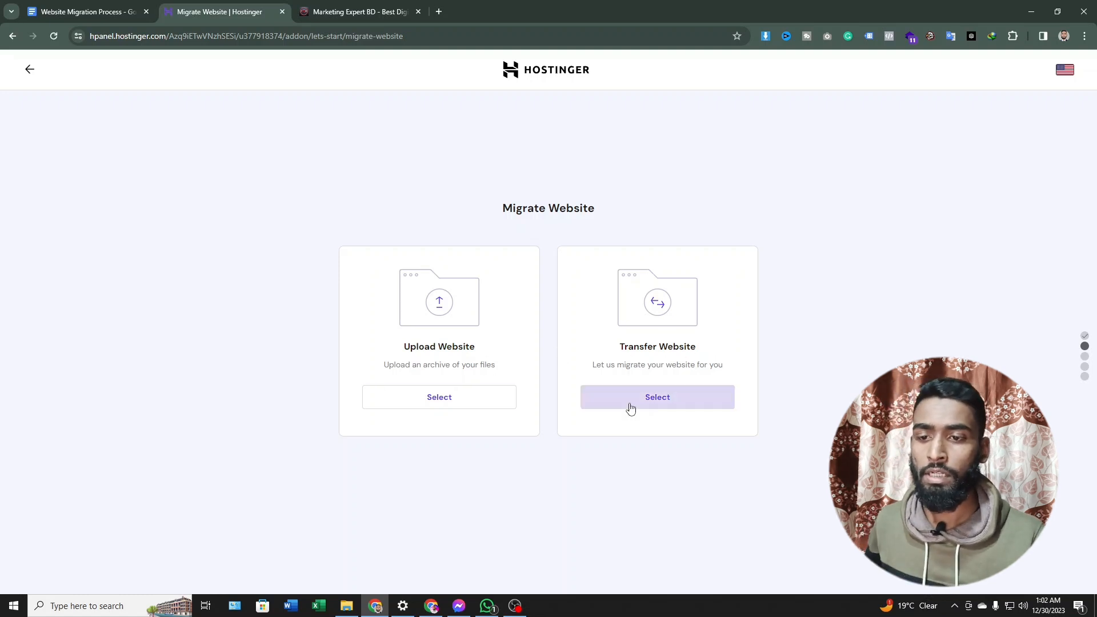
click(665, 405)
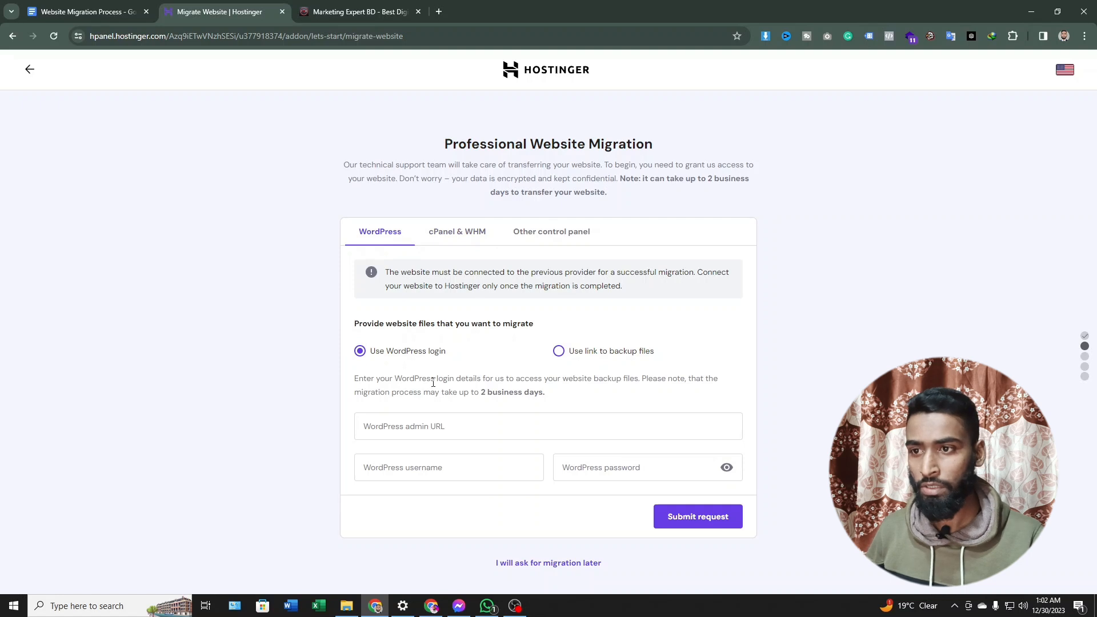
Step: Look through the cPanel & WHM and Other control panel migration options and return to the WordPress form
click(452, 233)
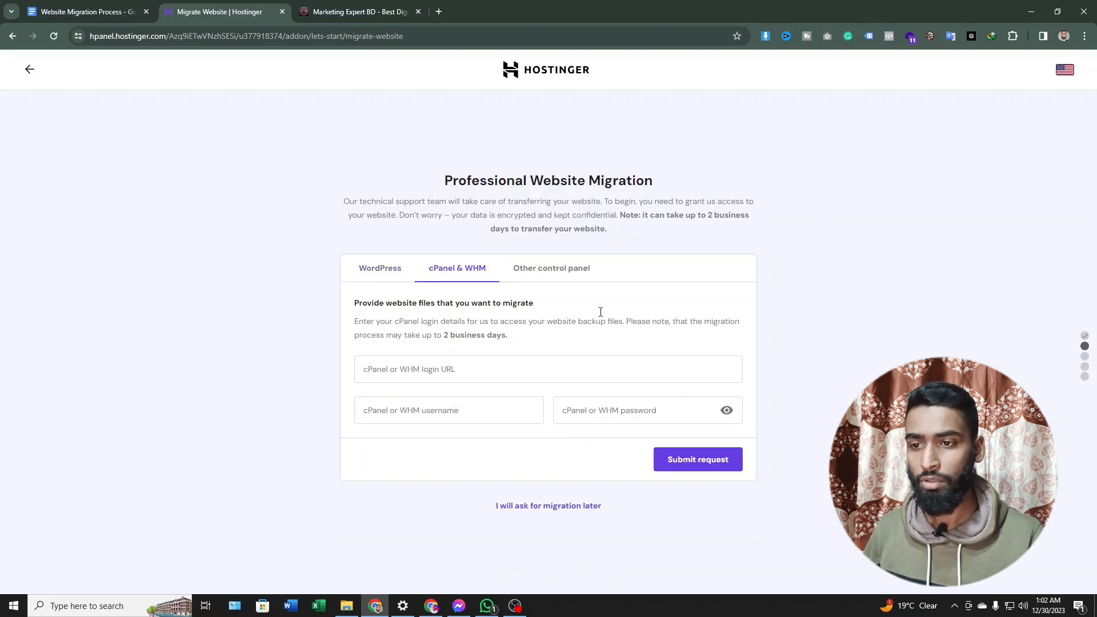
click(570, 279)
click(380, 263)
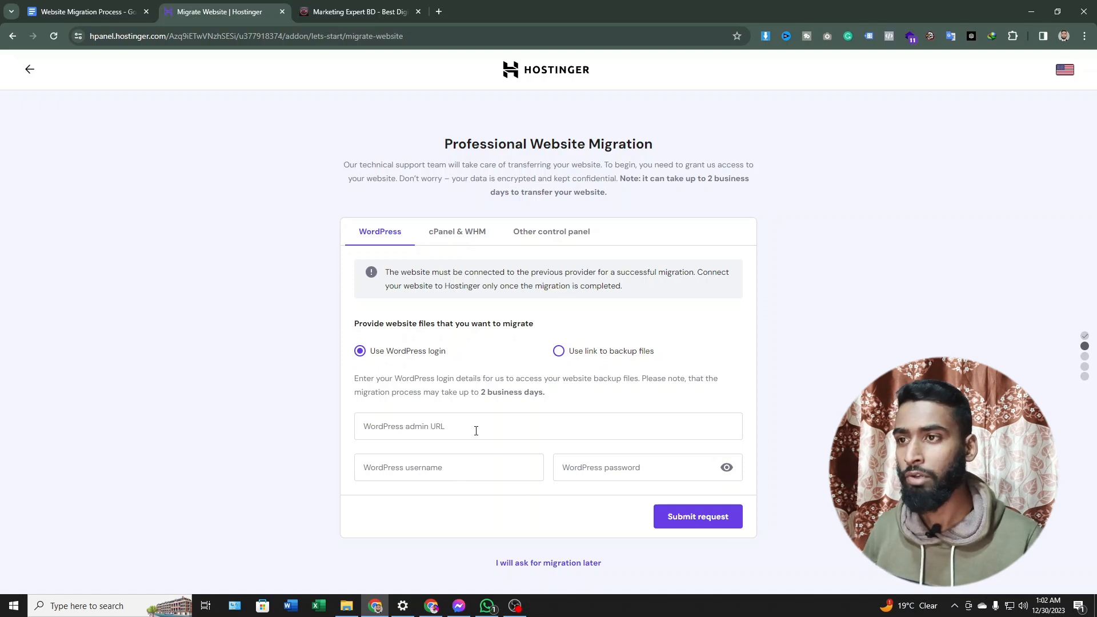
Step: Switch to the marketingexpertbd.net site and open its WordPress login page at marketingexpertbd.net/wp-admin
click(366, 15)
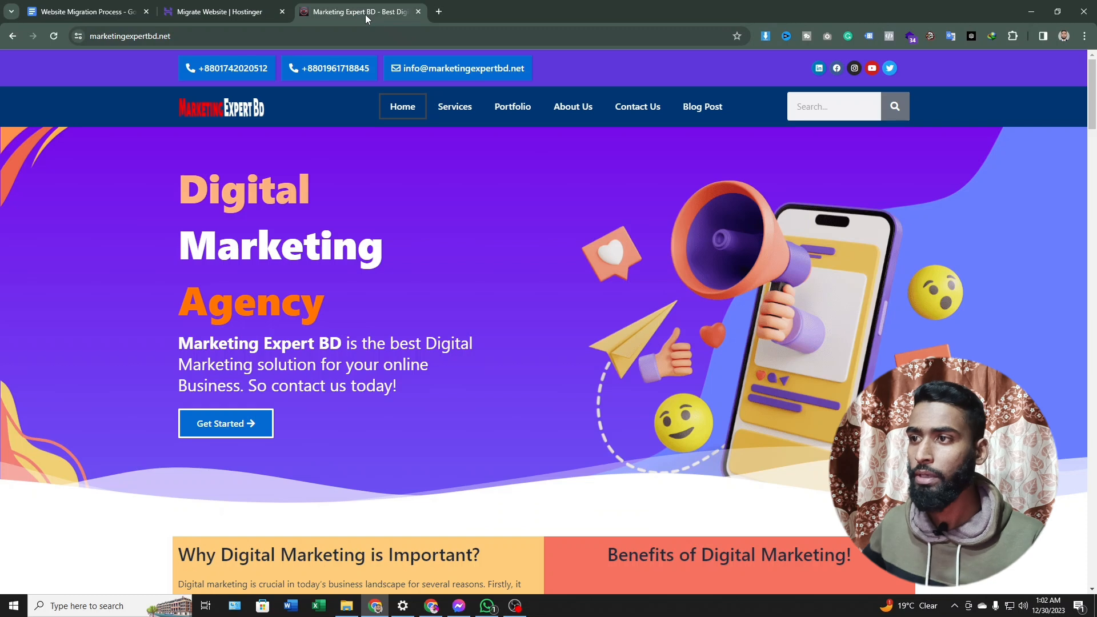
click(208, 34)
click(213, 36)
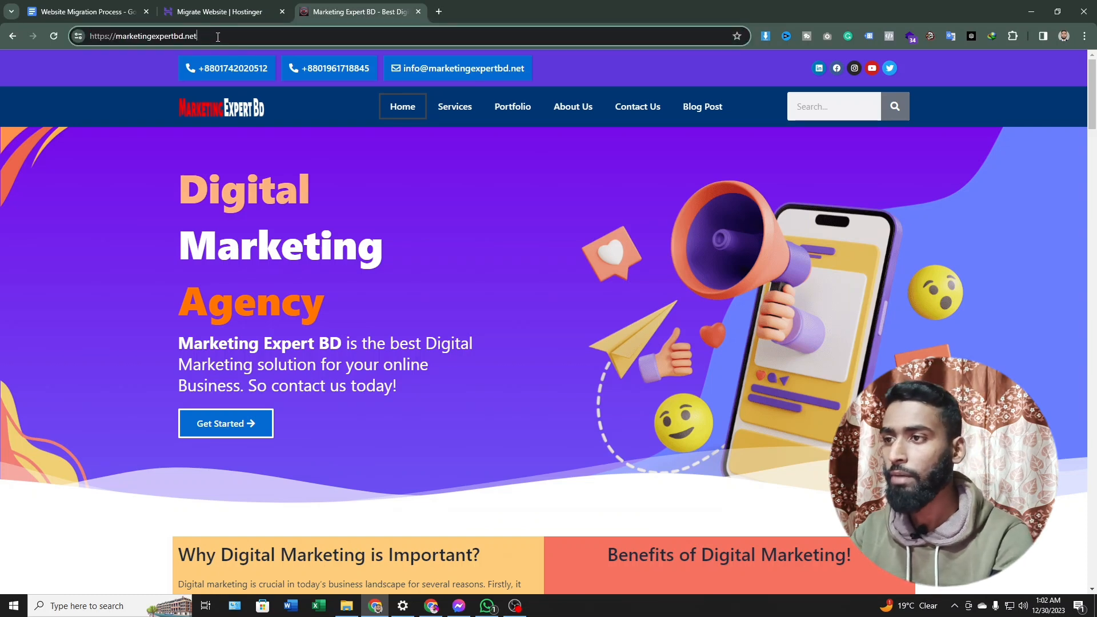
text(/)
text(w)
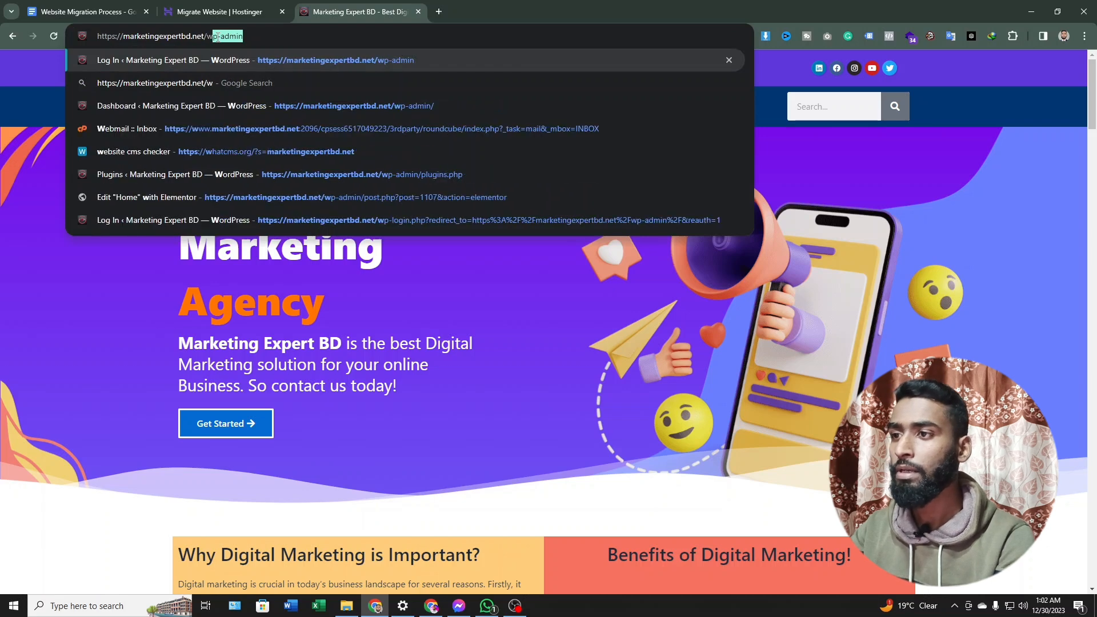
text(p0)
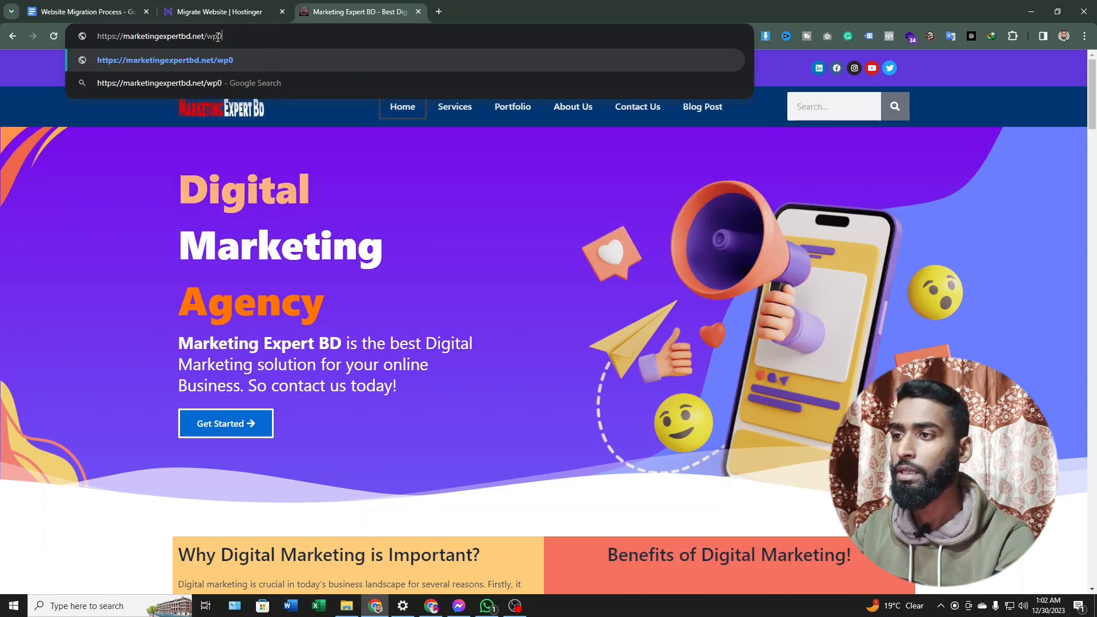
key(BackSpace)
text(-admin)
key(Return)
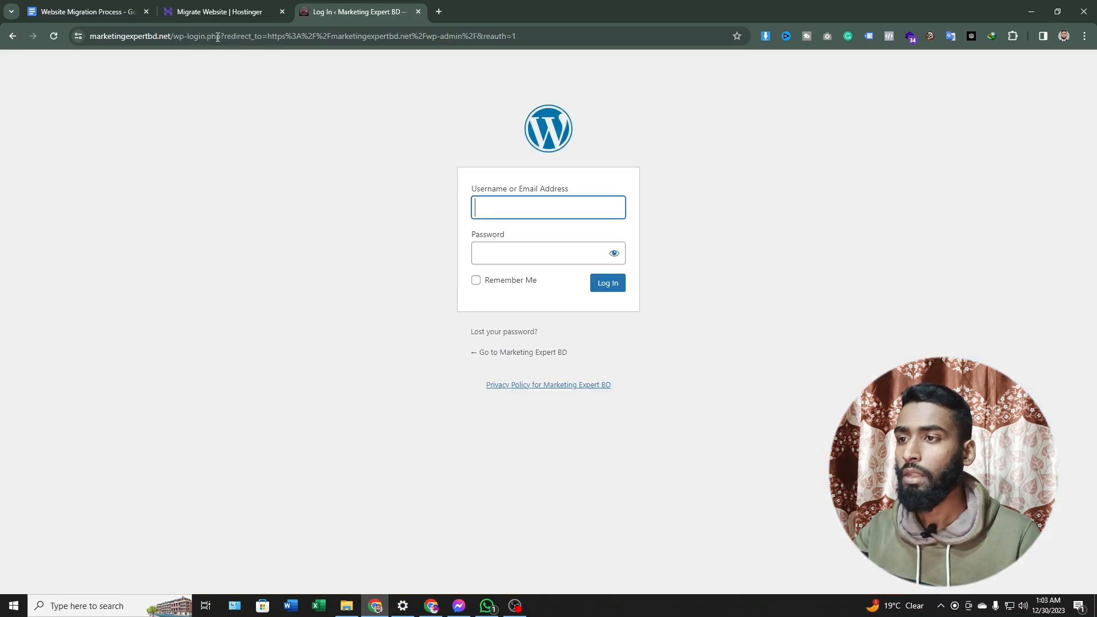
Step: Copy the full address of the WordPress login page into the WordPress admin URL of the Hostinger migration form
click(420, 37)
key(ctrl+c)
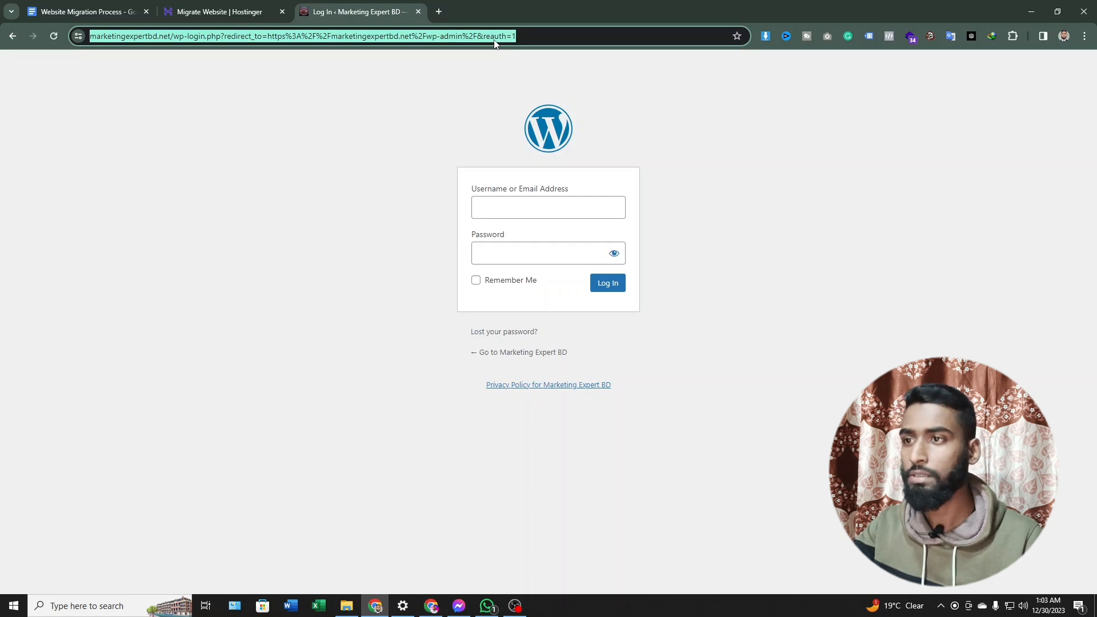
click(209, 12)
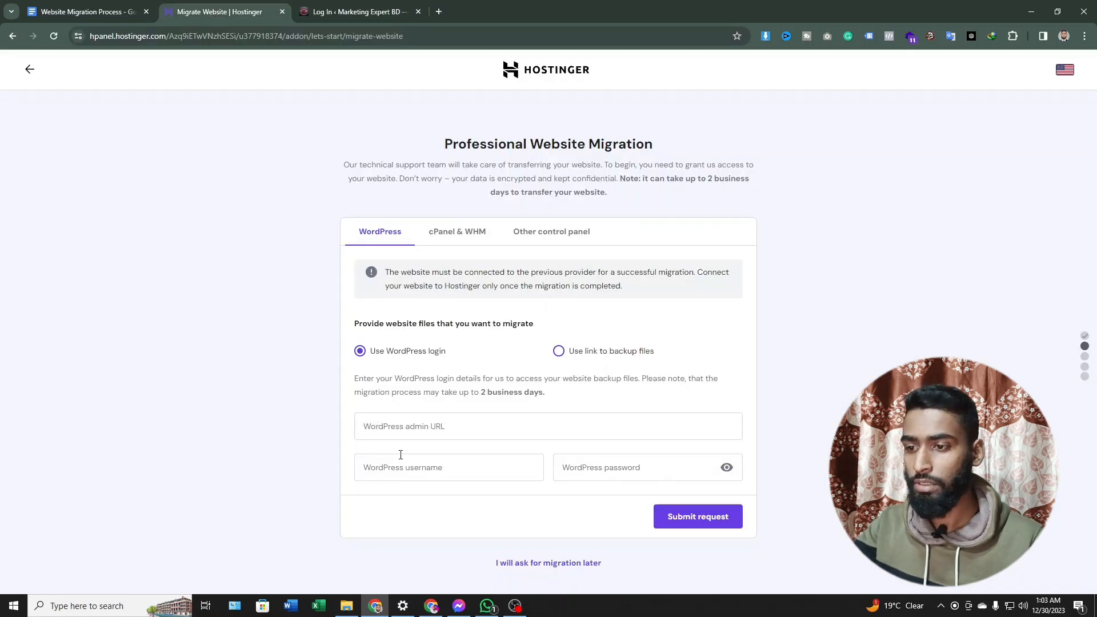
click(409, 430)
key(ctrl+v)
Step: Enter Marketing Expert BD as the WordPress username, fill in the WordPress password and submit the migration request, resubmitting it once
click(417, 469)
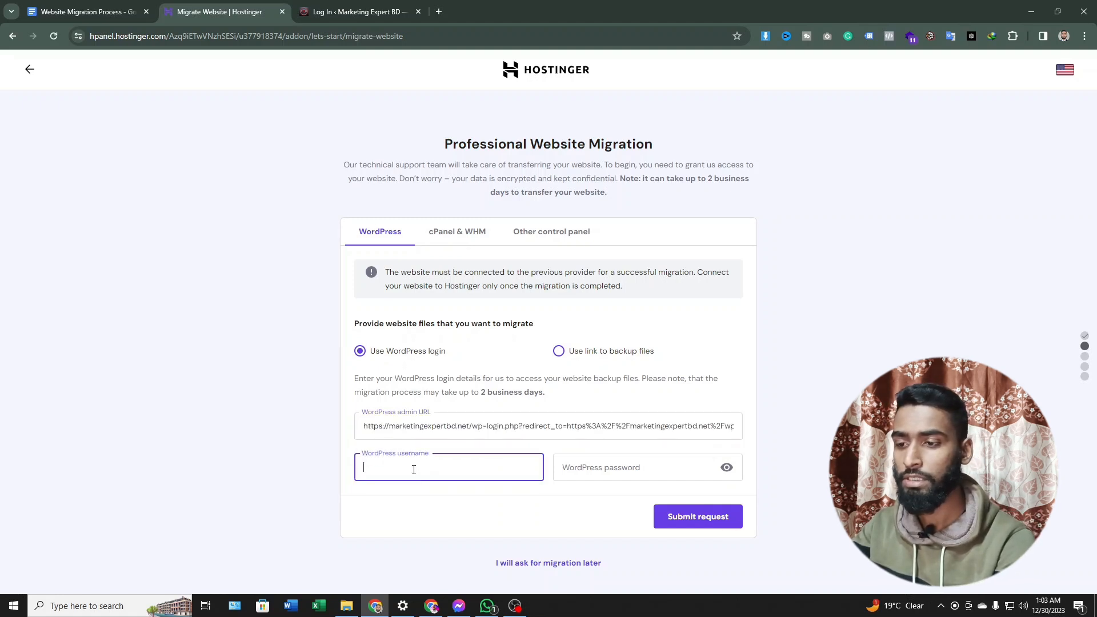
text(Marketin)
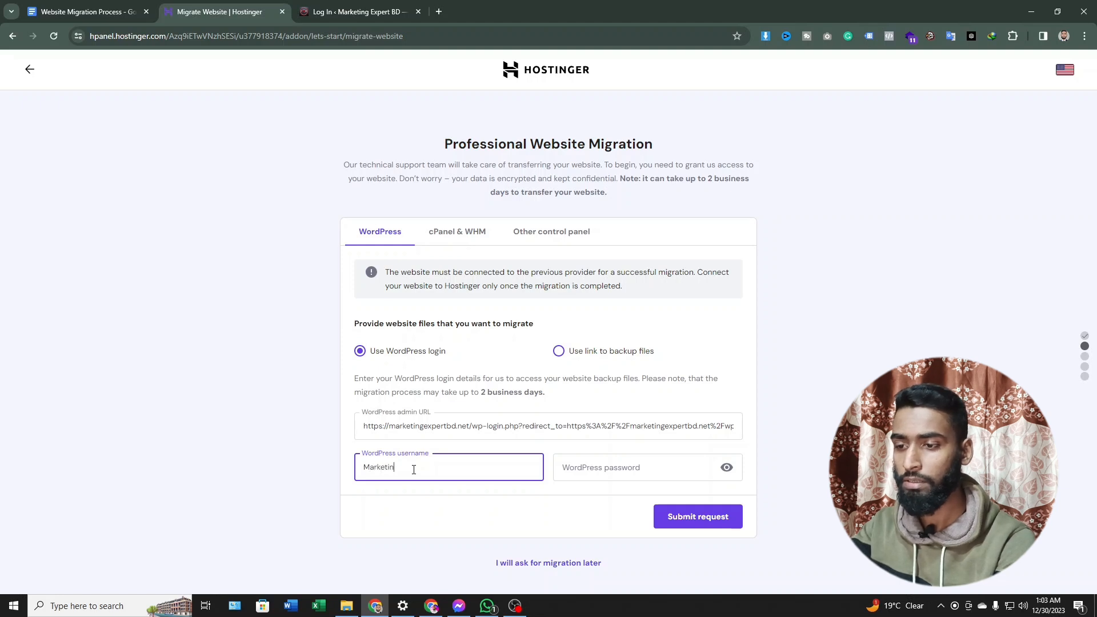
text(g Expert BD)
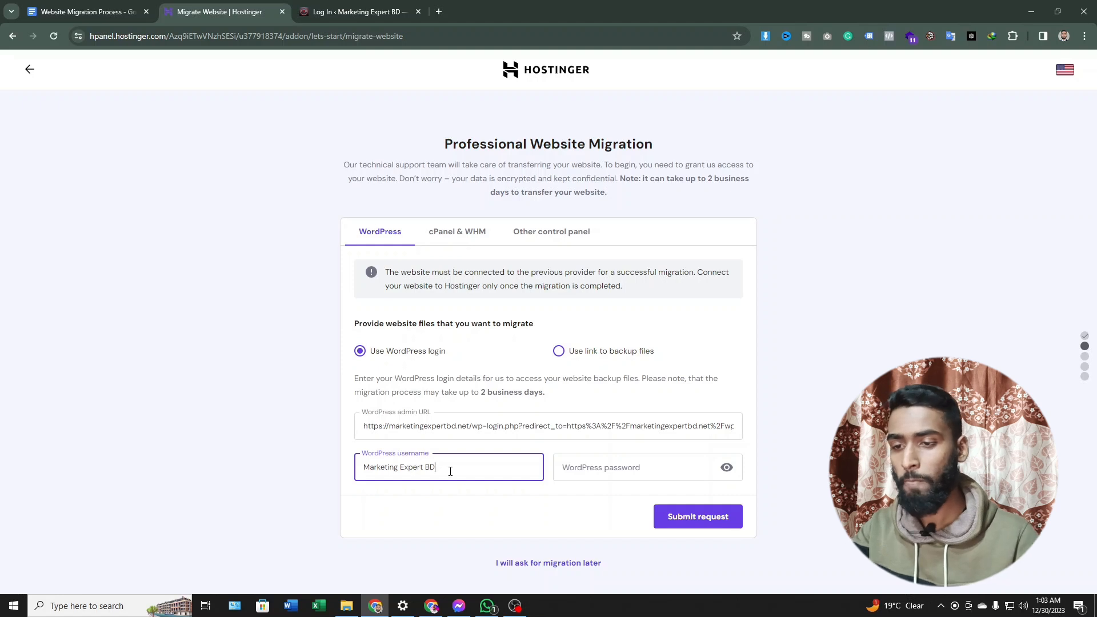
click(583, 472)
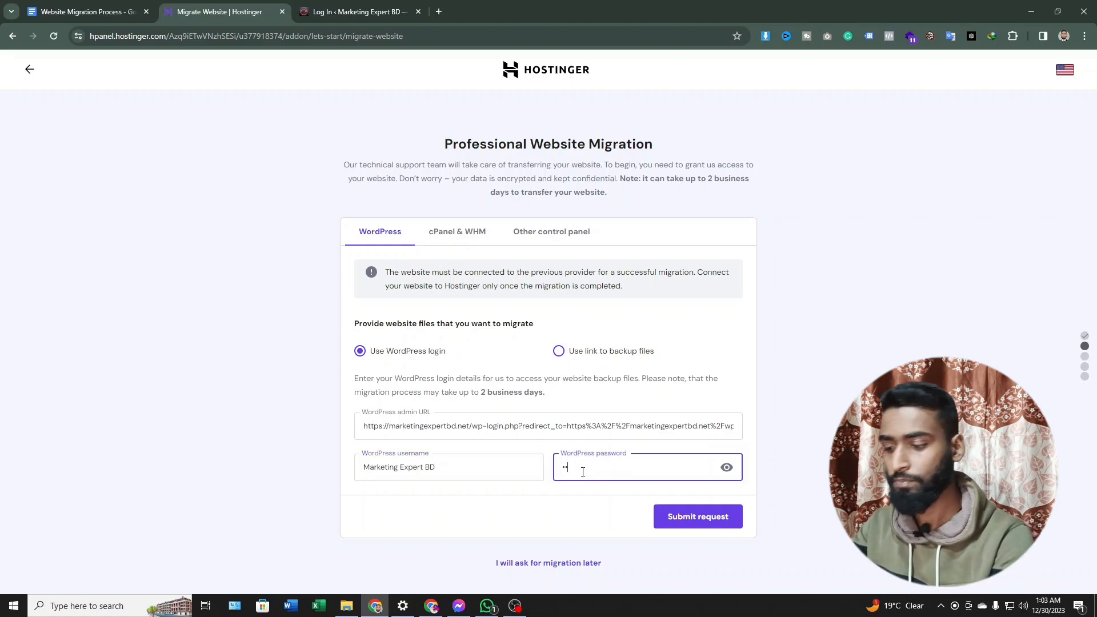
text(••••)
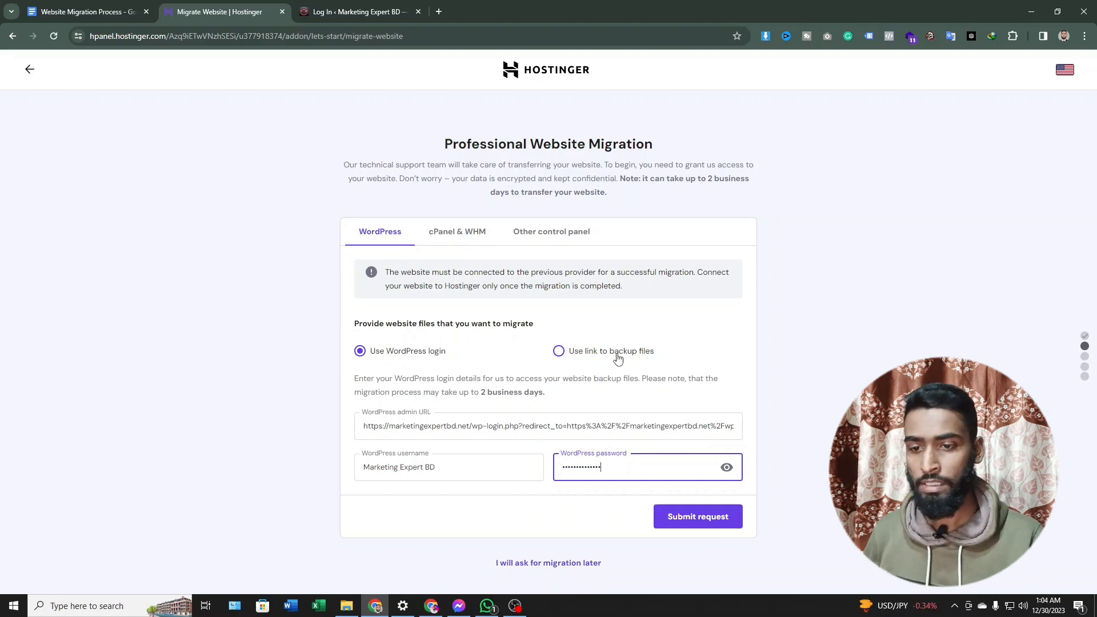
click(690, 518)
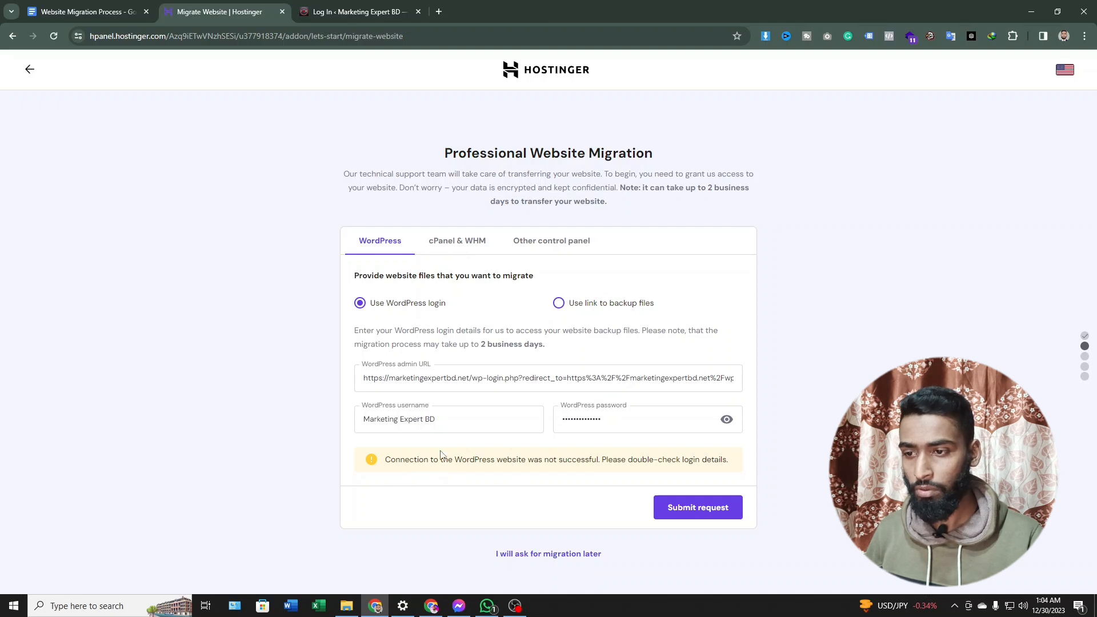
click(708, 510)
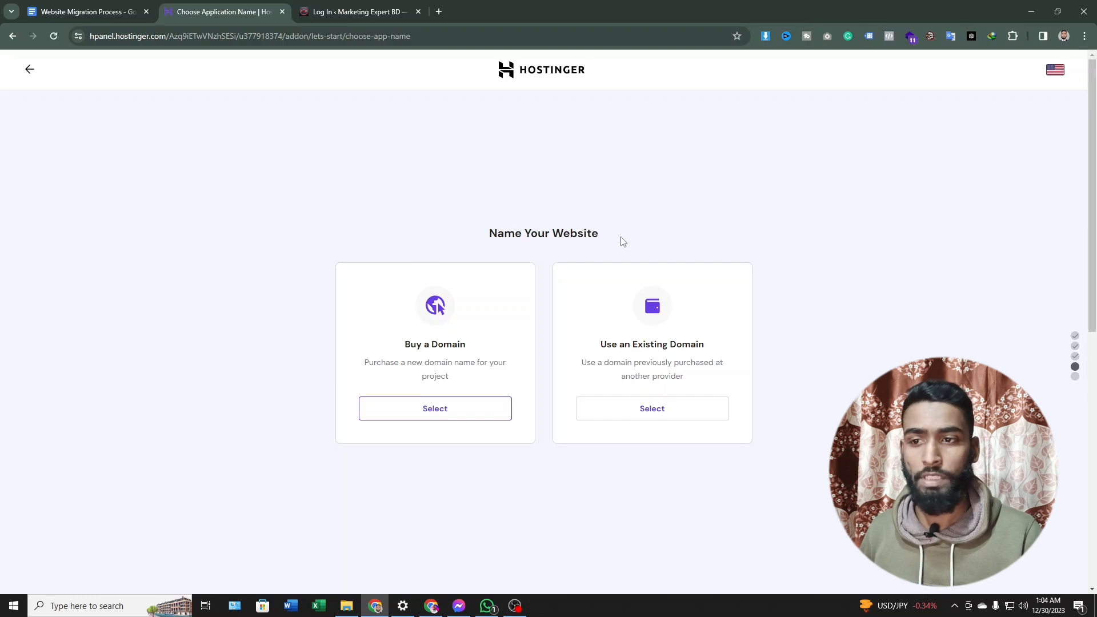
Step: Name the website by using the existing domain marketingexpertbd.net and continue past the domain summary to finish the setup
scroll(623, 241, down, 1)
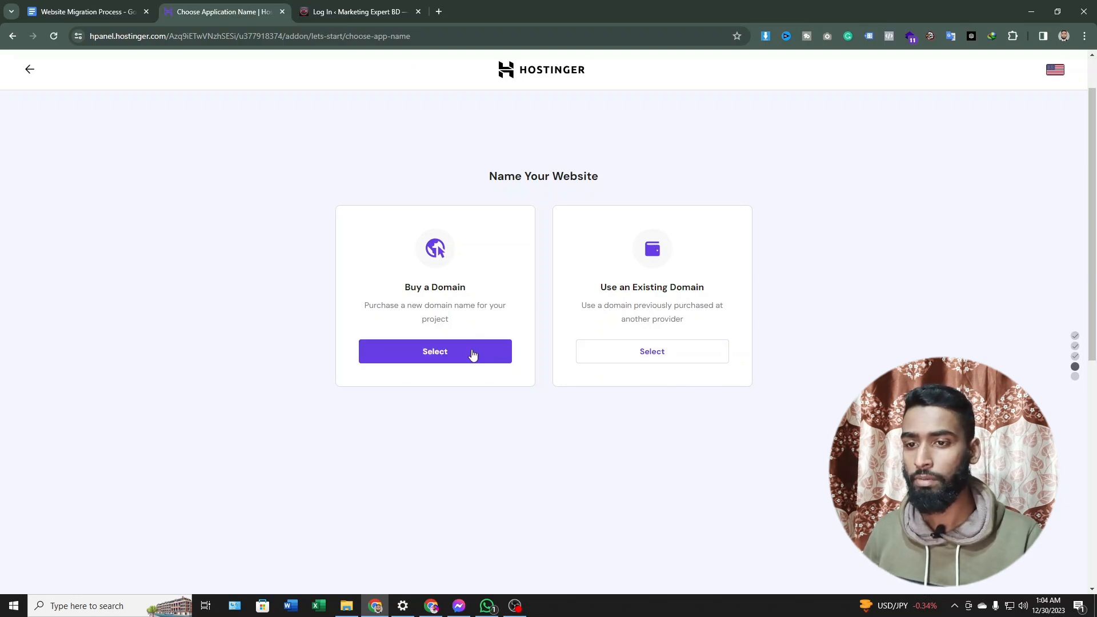
click(653, 360)
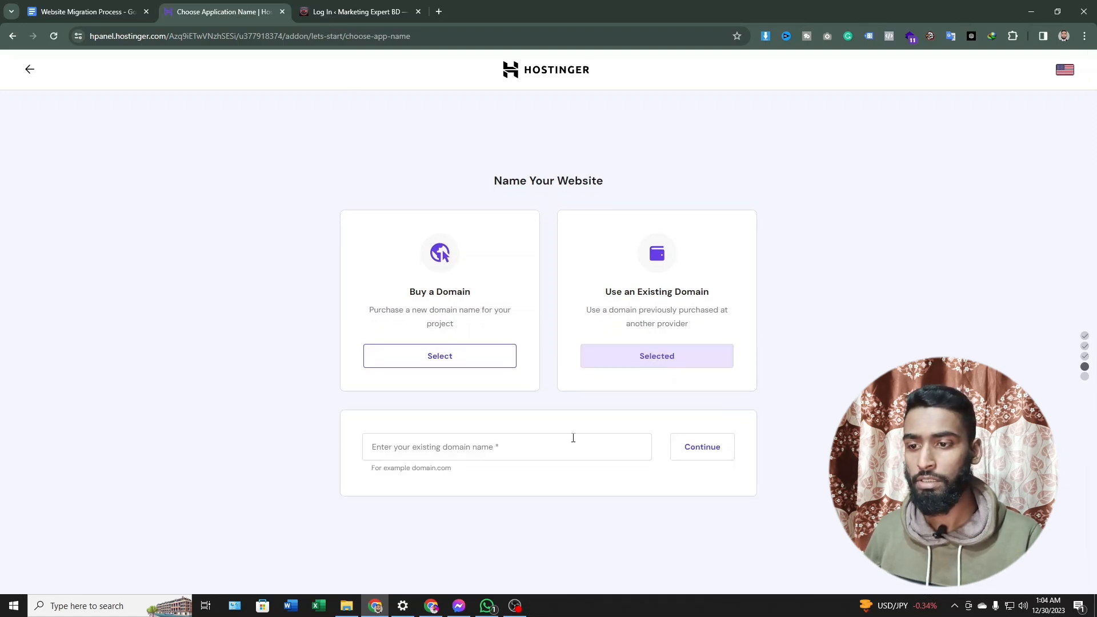
click(514, 440)
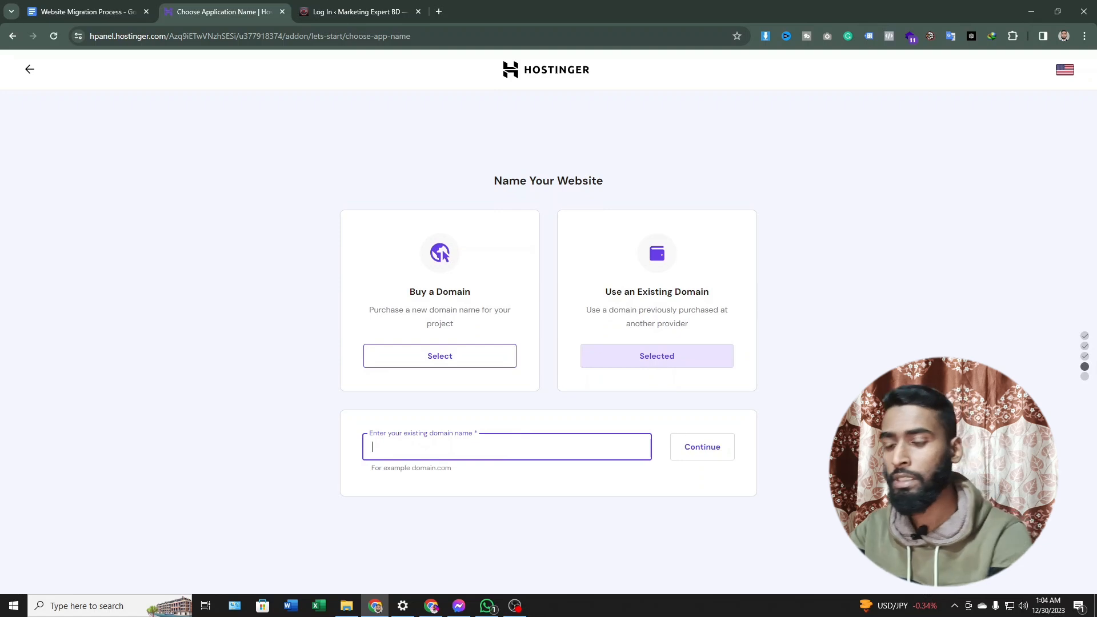
text(marketingexper)
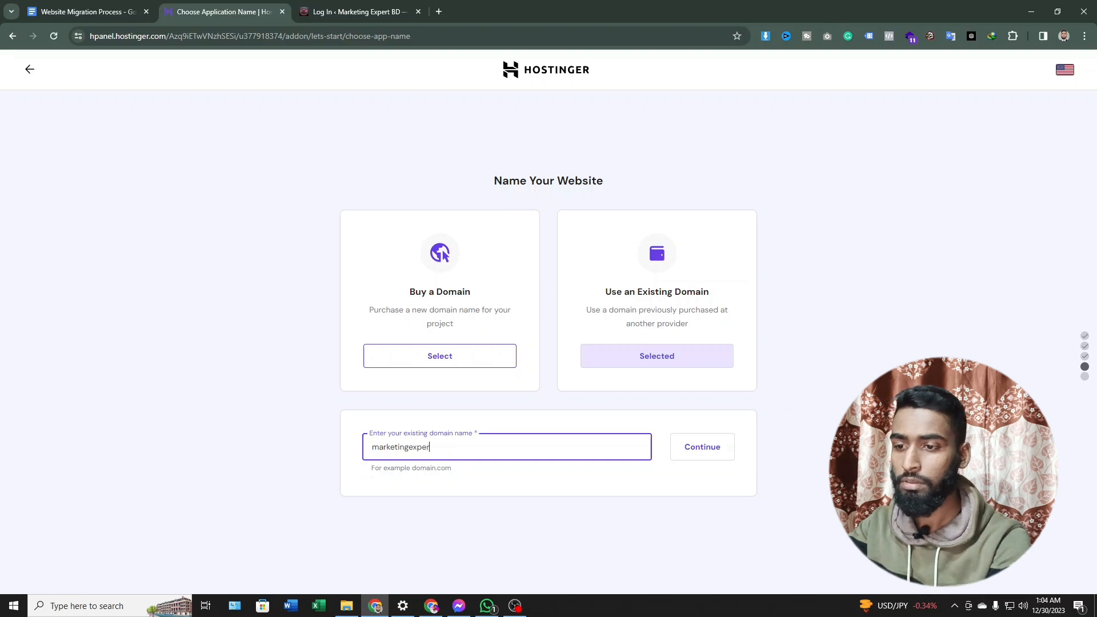
text(tbd.net)
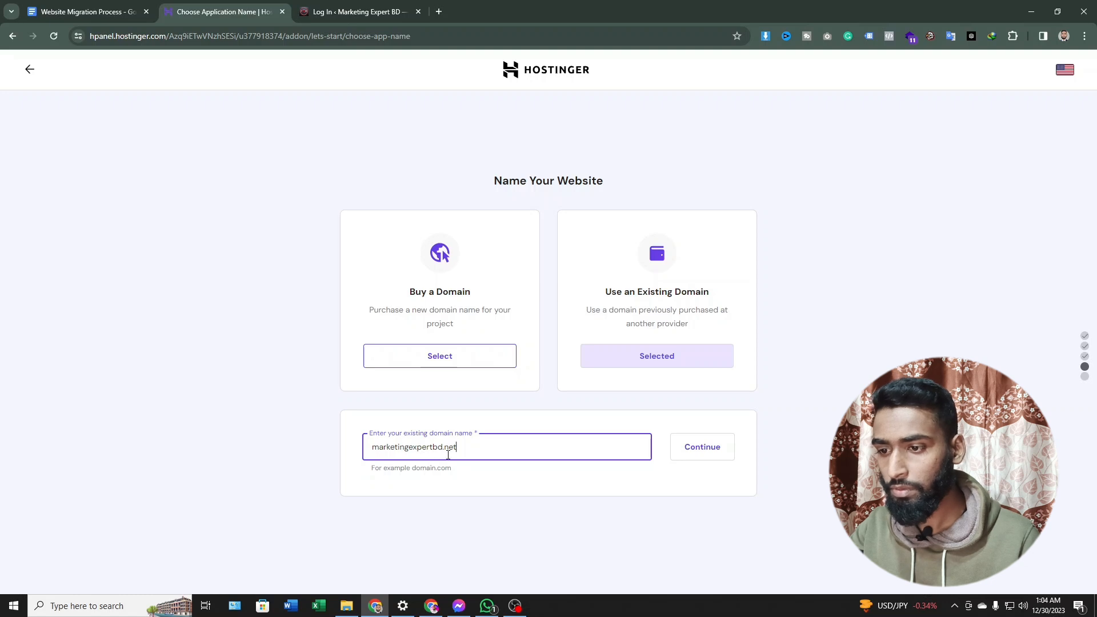
click(700, 455)
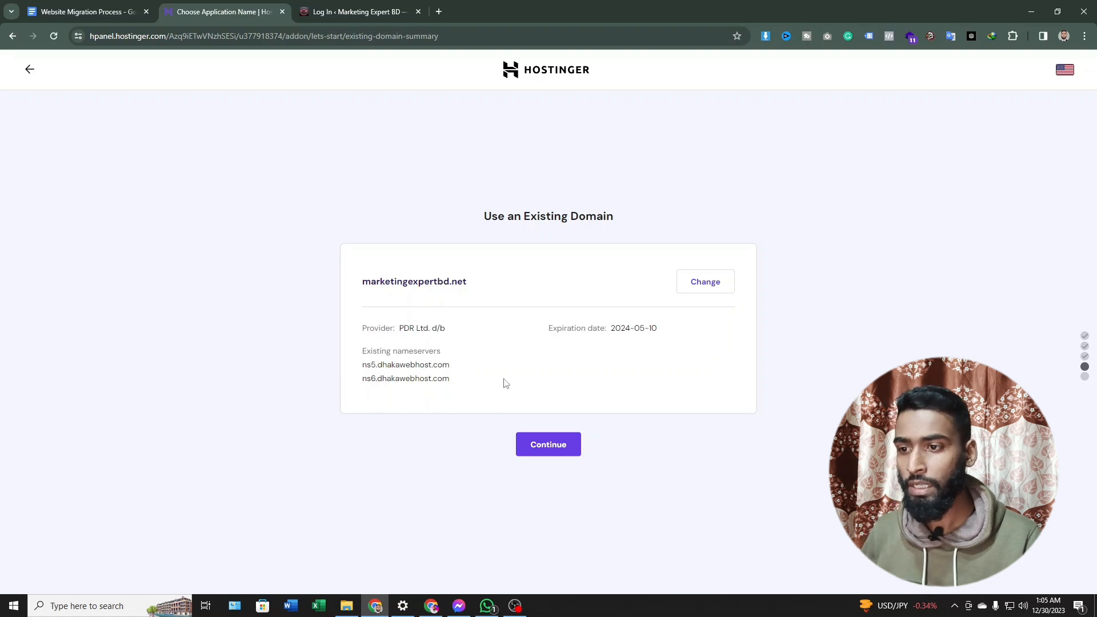
click(561, 446)
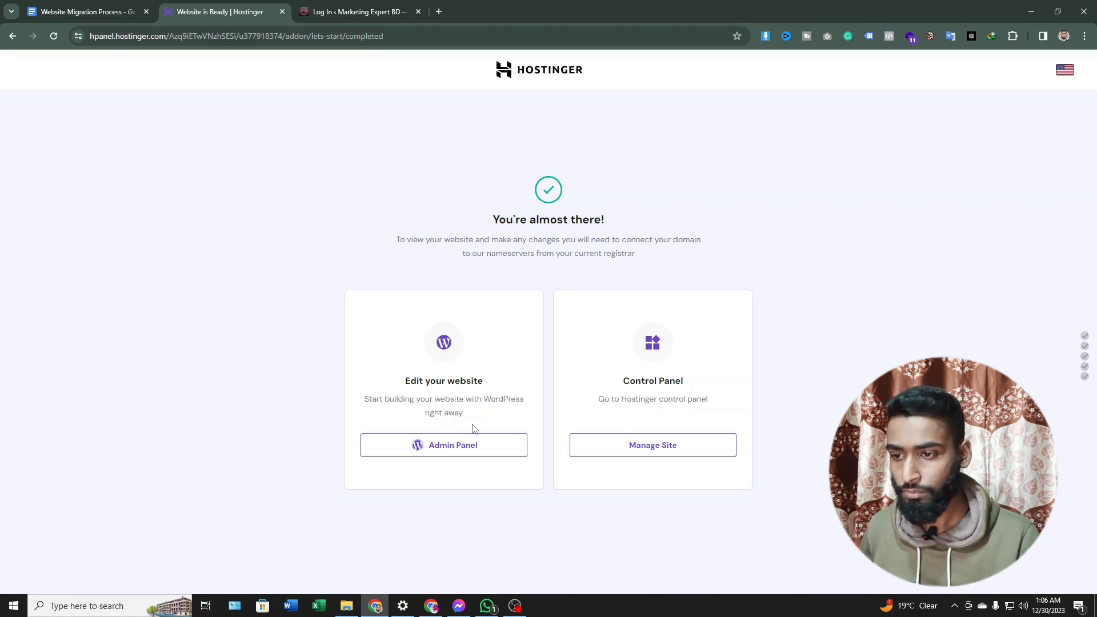
Step: Go to site management in the Hostinger control panel and open the DNS / Nameservers page of the external domain marketingexpertbd.net
click(663, 453)
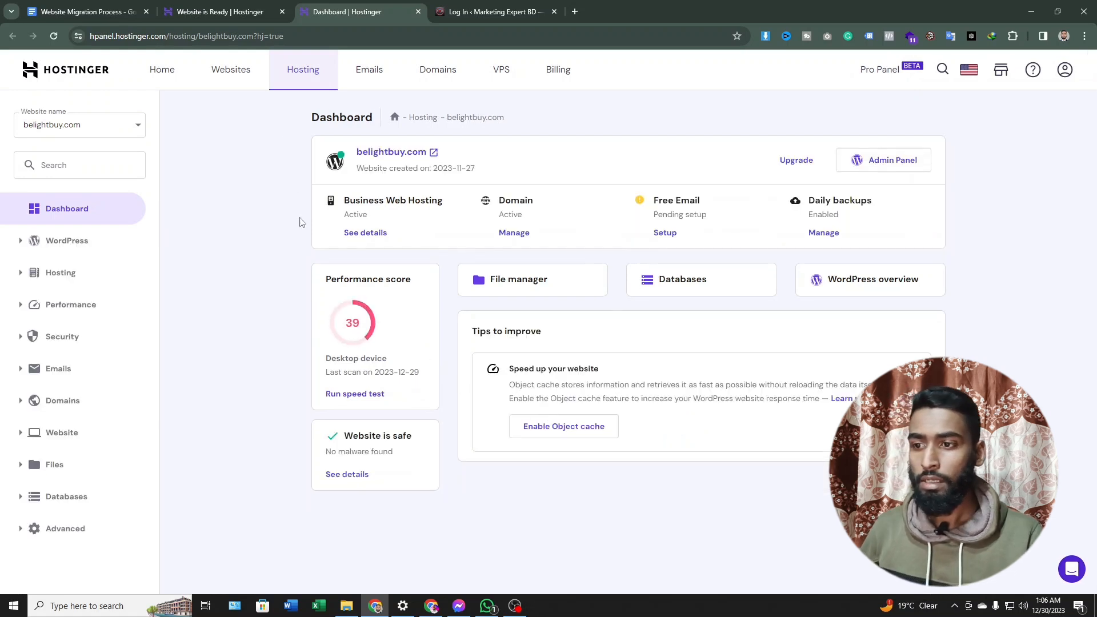
click(452, 74)
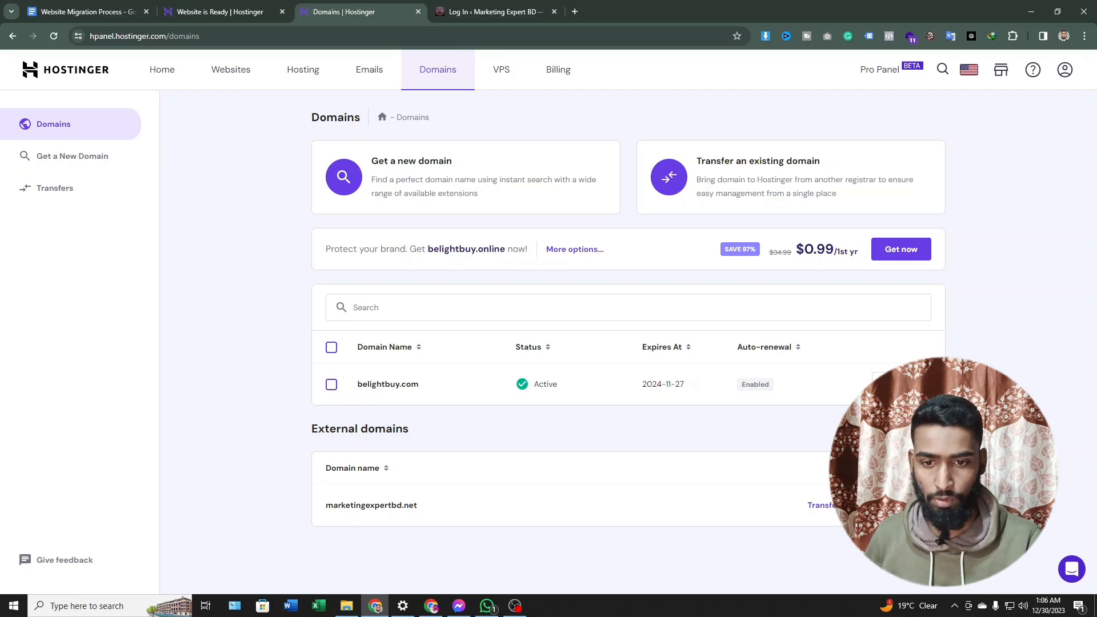
click(902, 505)
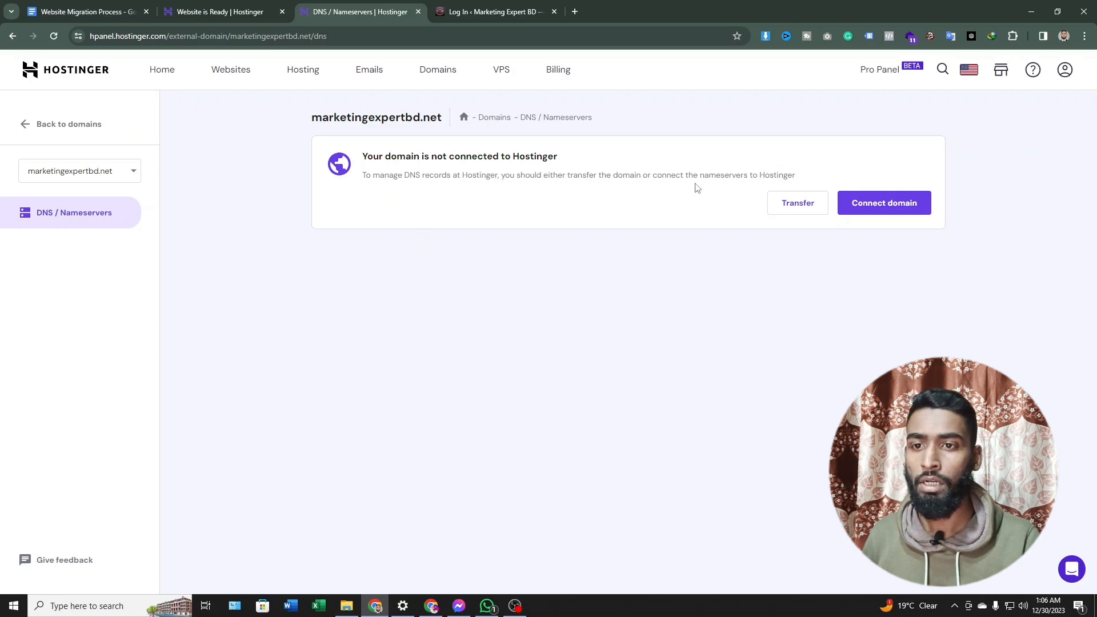
Step: Start connecting marketingexpertbd.net to Hostinger with Other as the domain provider, leave the provider name empty and proceed to the nameserver instructions
click(906, 209)
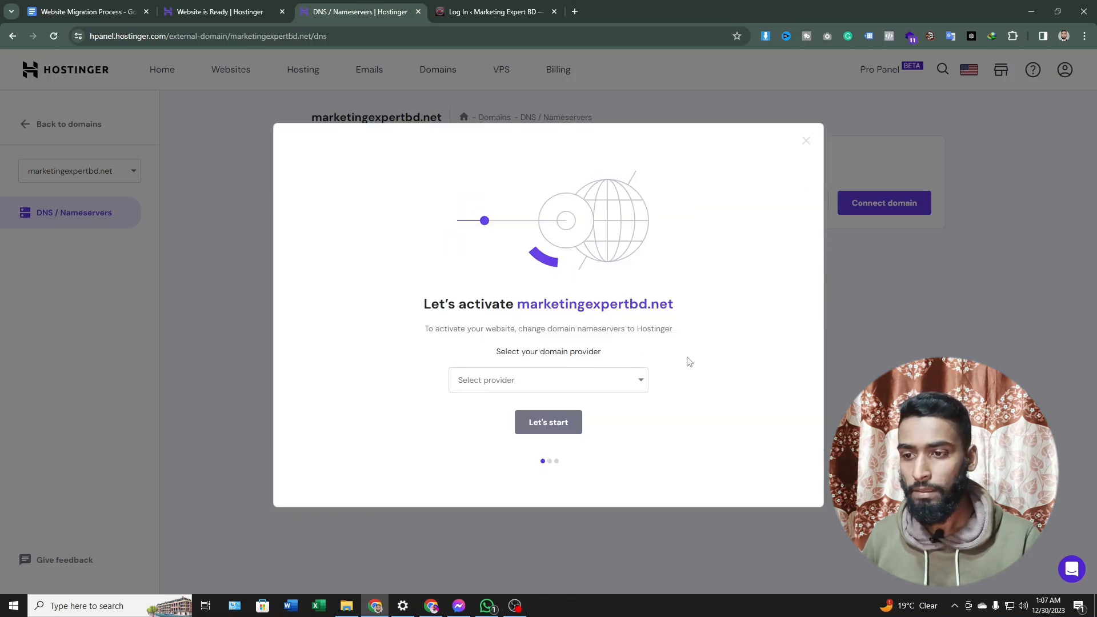
click(642, 381)
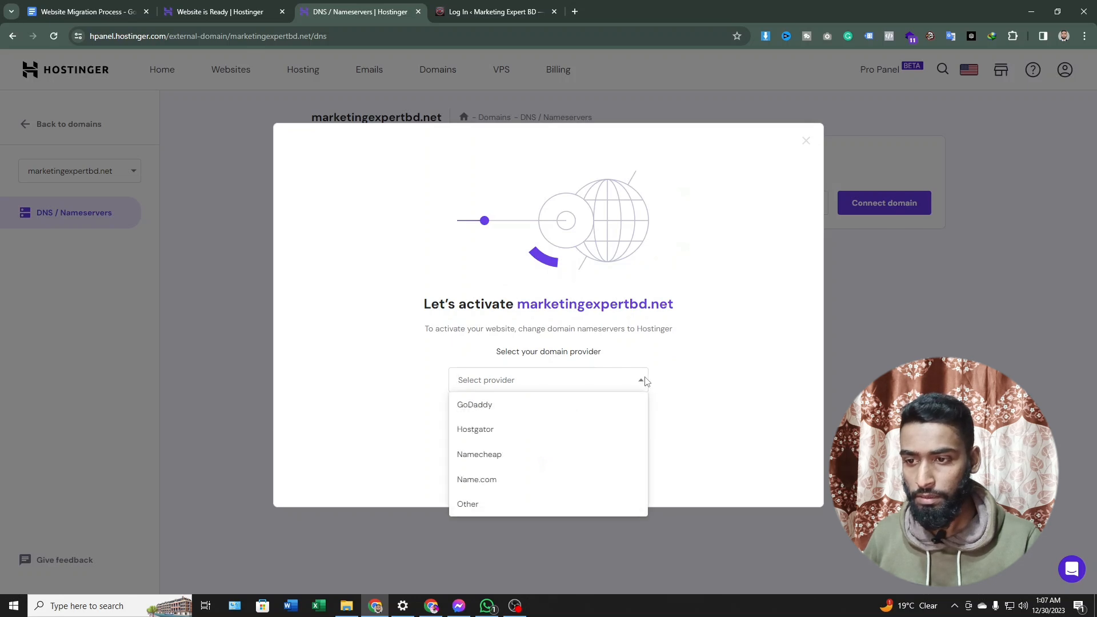
click(512, 514)
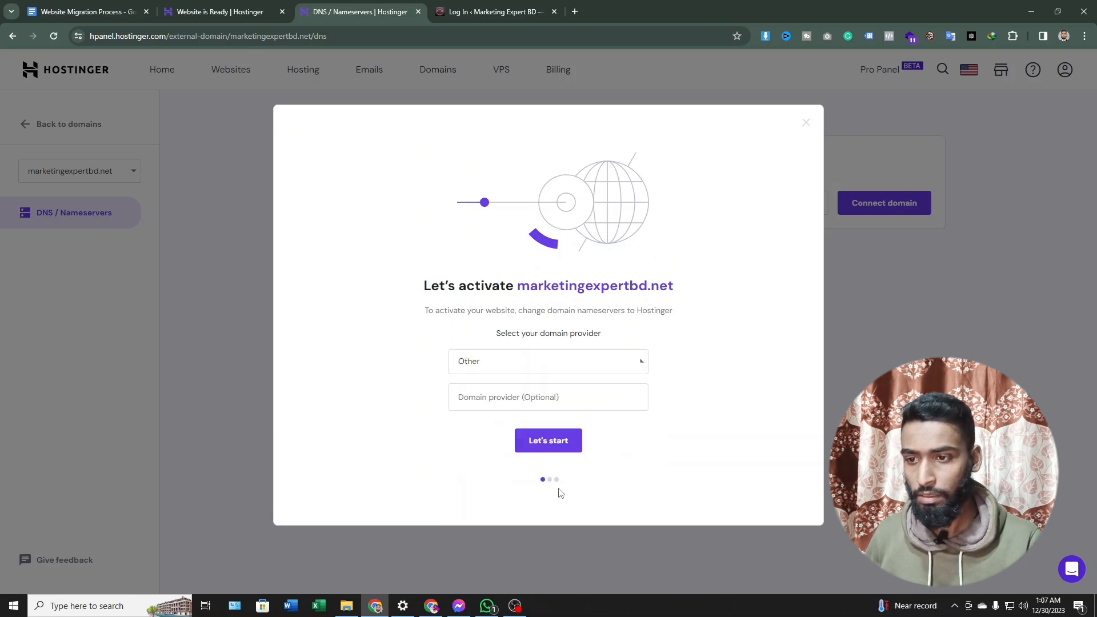
click(568, 402)
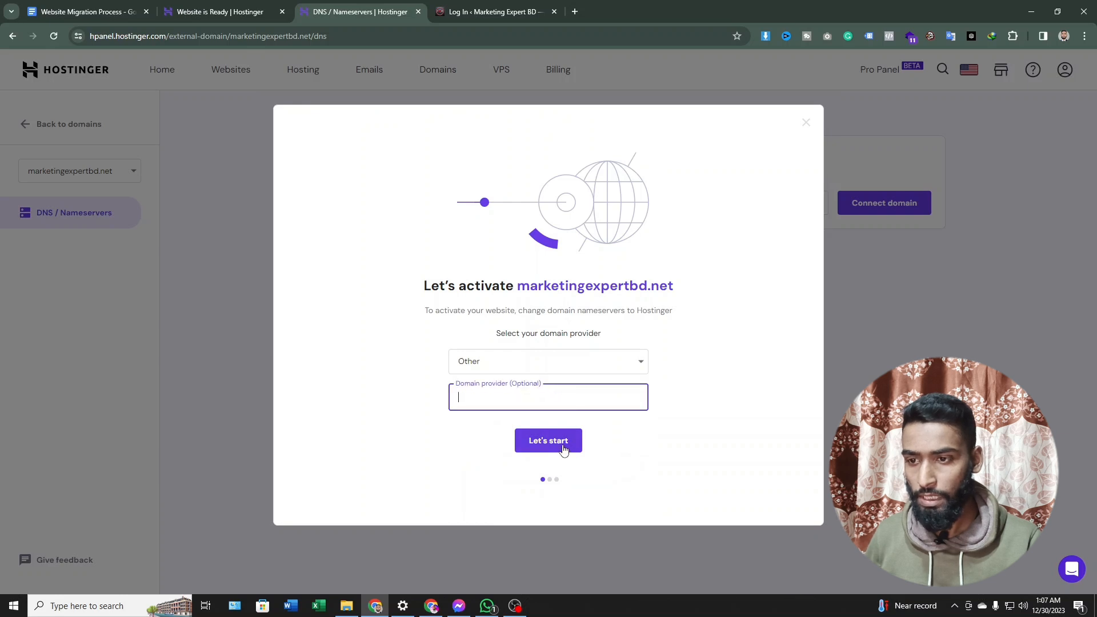
click(562, 449)
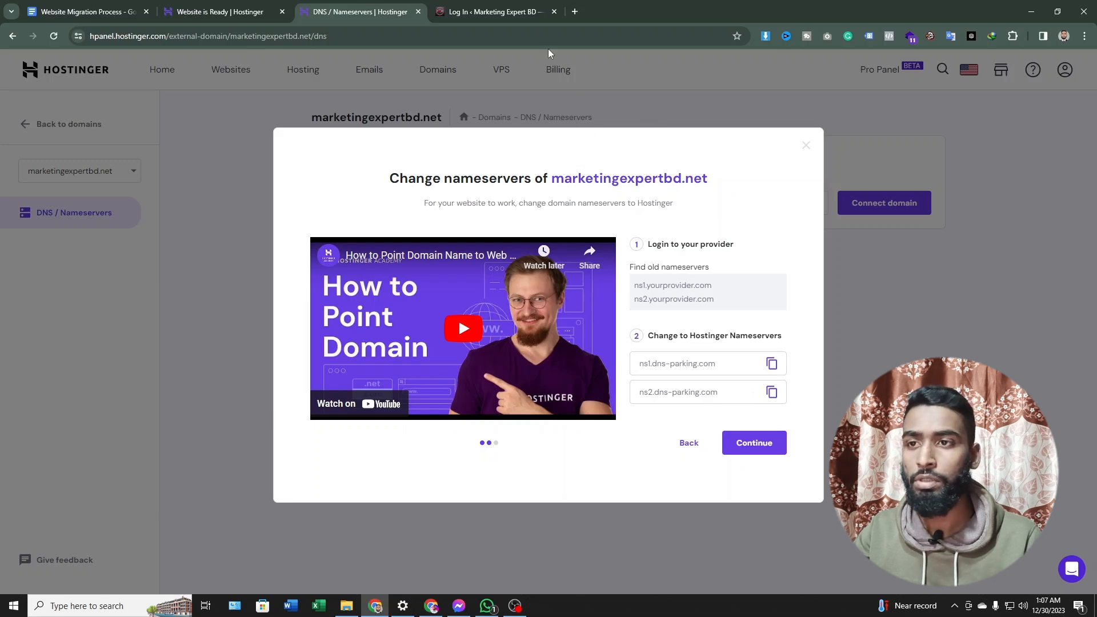
Step: Search Google in a new tab for "dhaka web host bd", open the Dhaka Web Host website and enter its client area
click(577, 12)
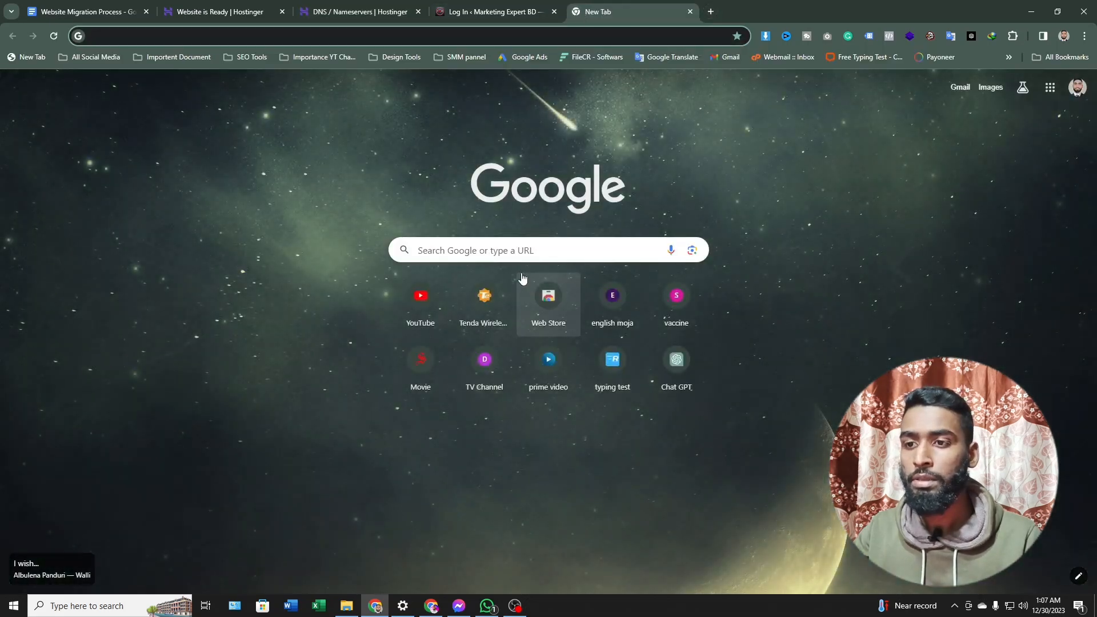
click(513, 251)
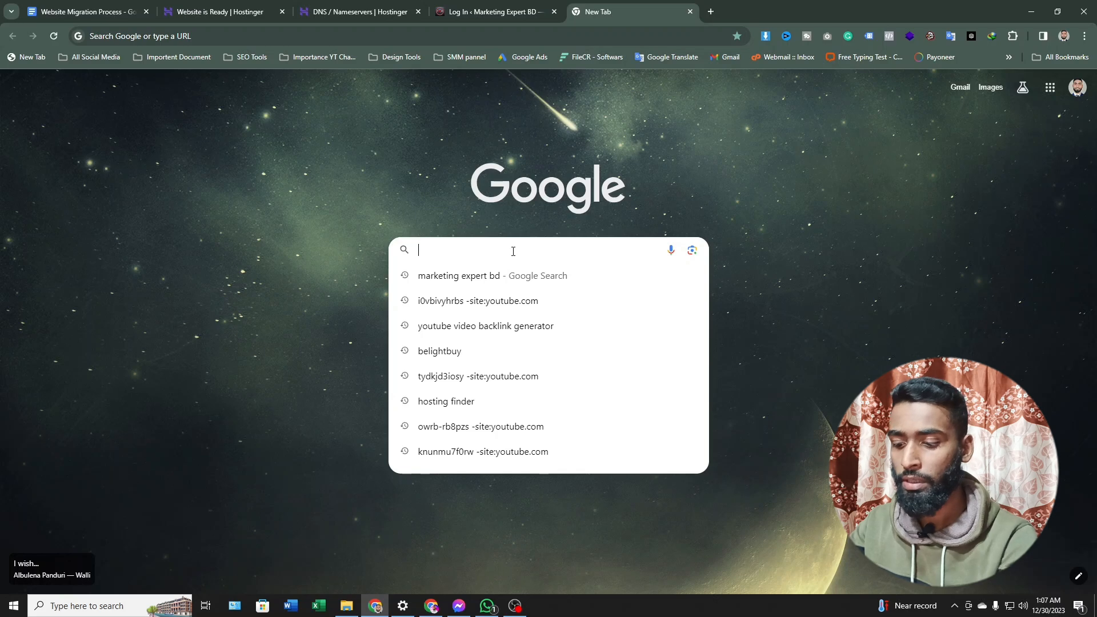
text(dhaka web host bd)
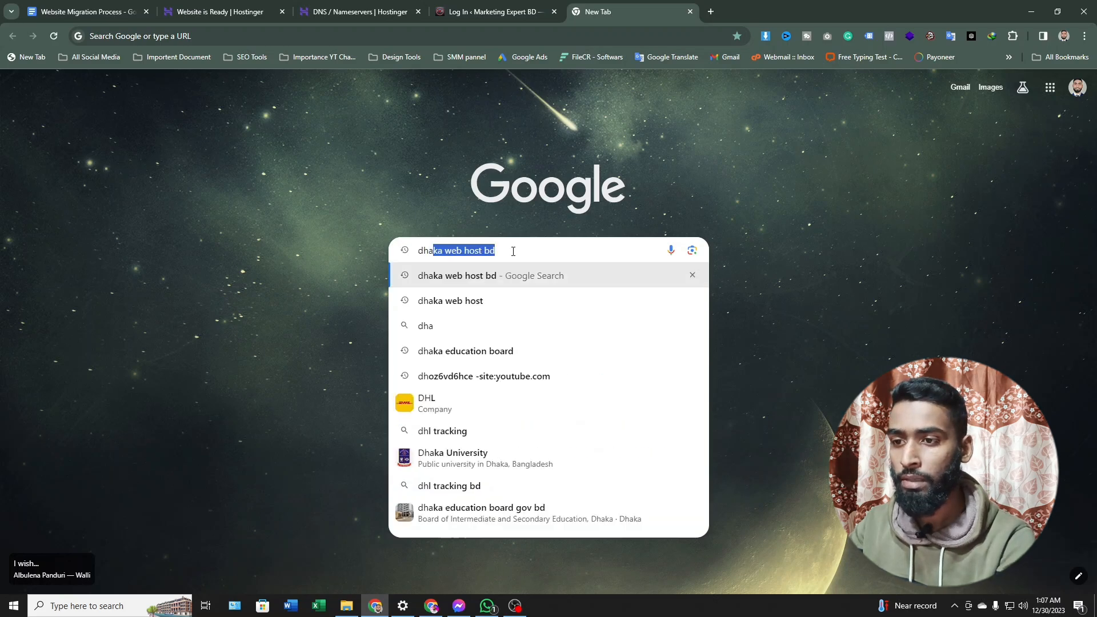
key(Return)
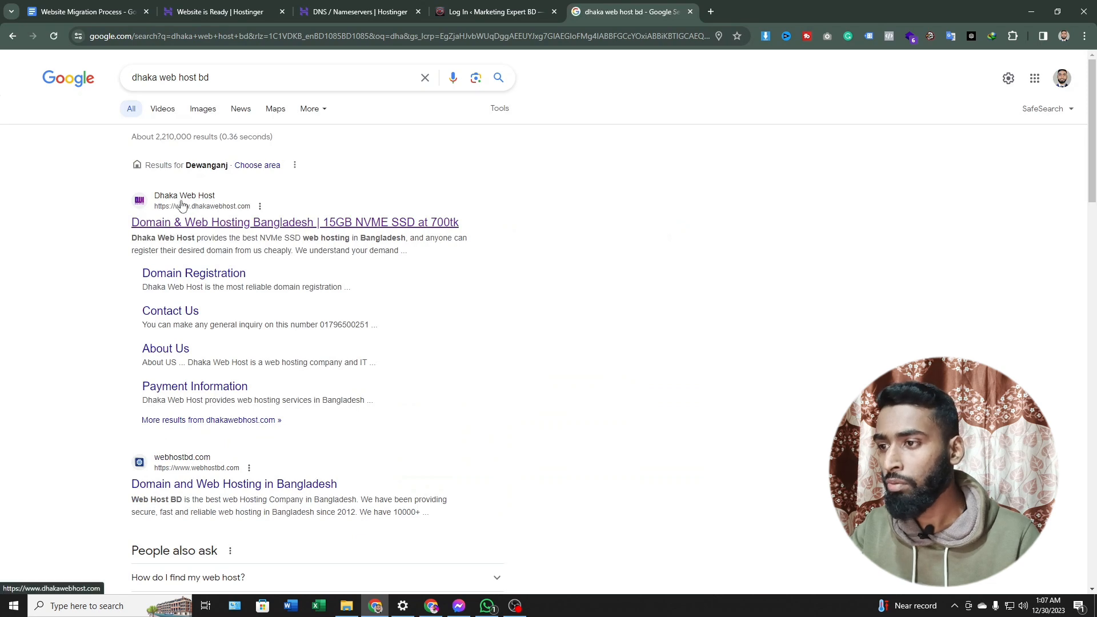
click(196, 227)
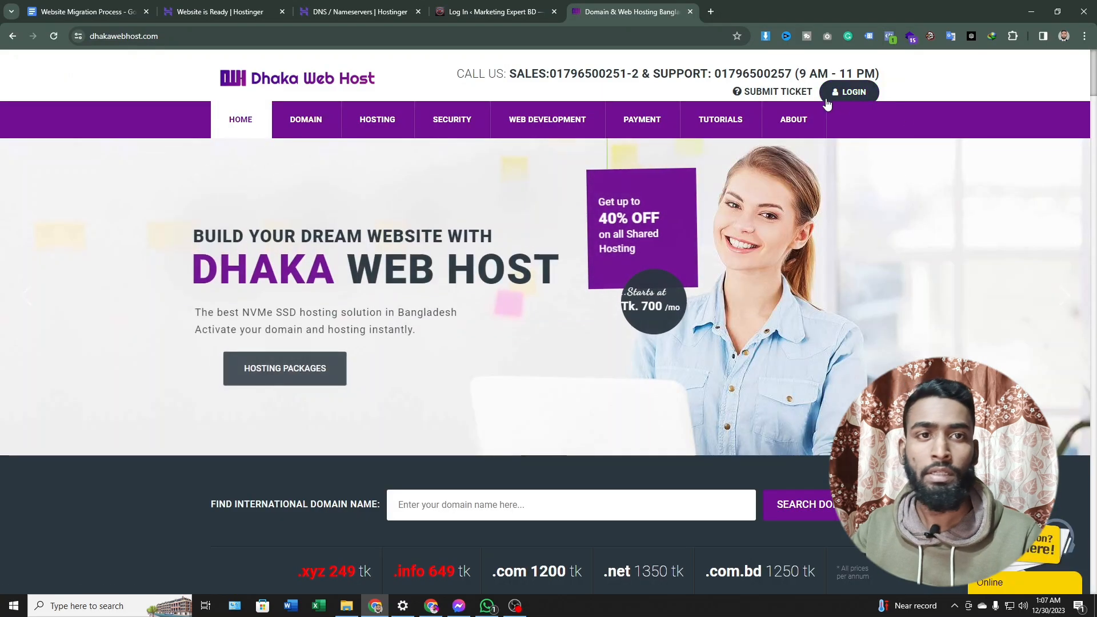
click(858, 93)
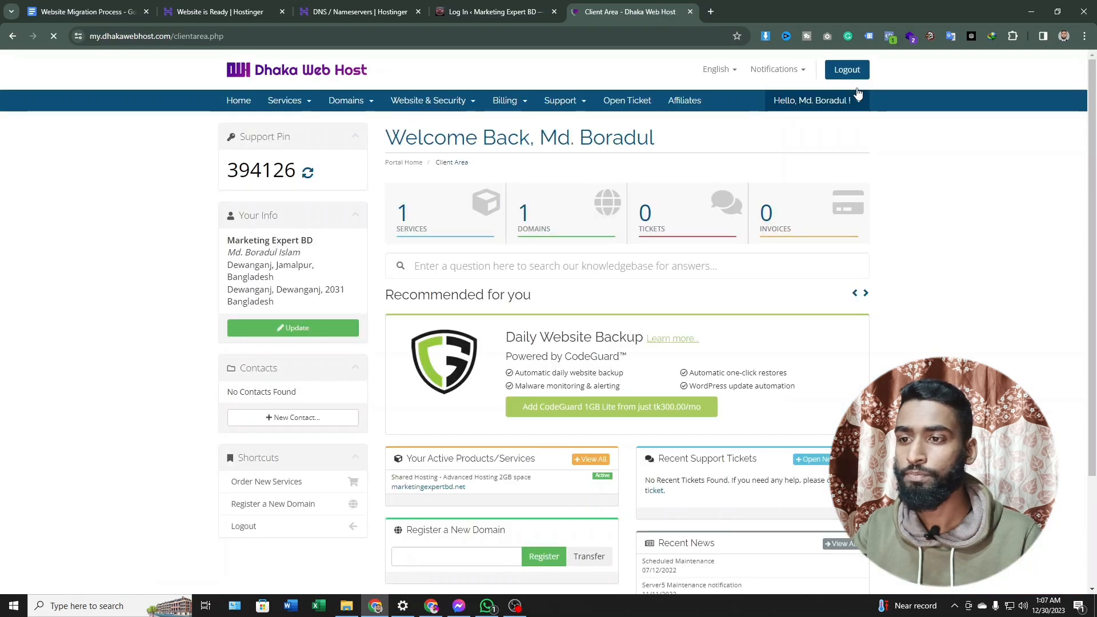
Step: Open the domain list in the Dhaka Web Host client area and go to the nameserver management of marketingexpertbd.net
scroll(587, 442, down, 3)
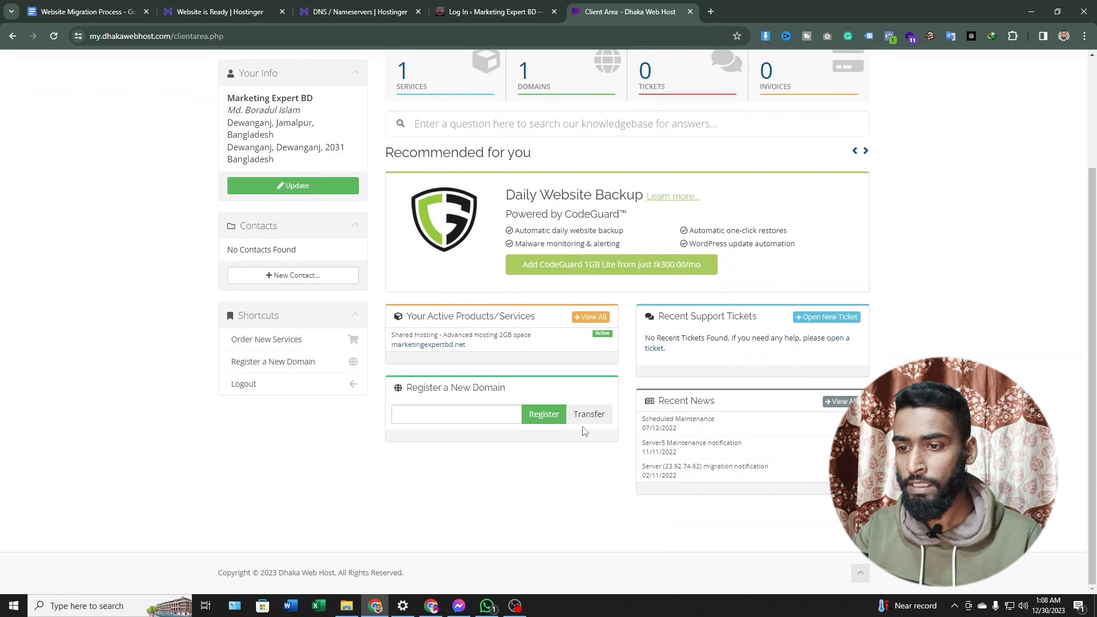
scroll(503, 337, up, 3)
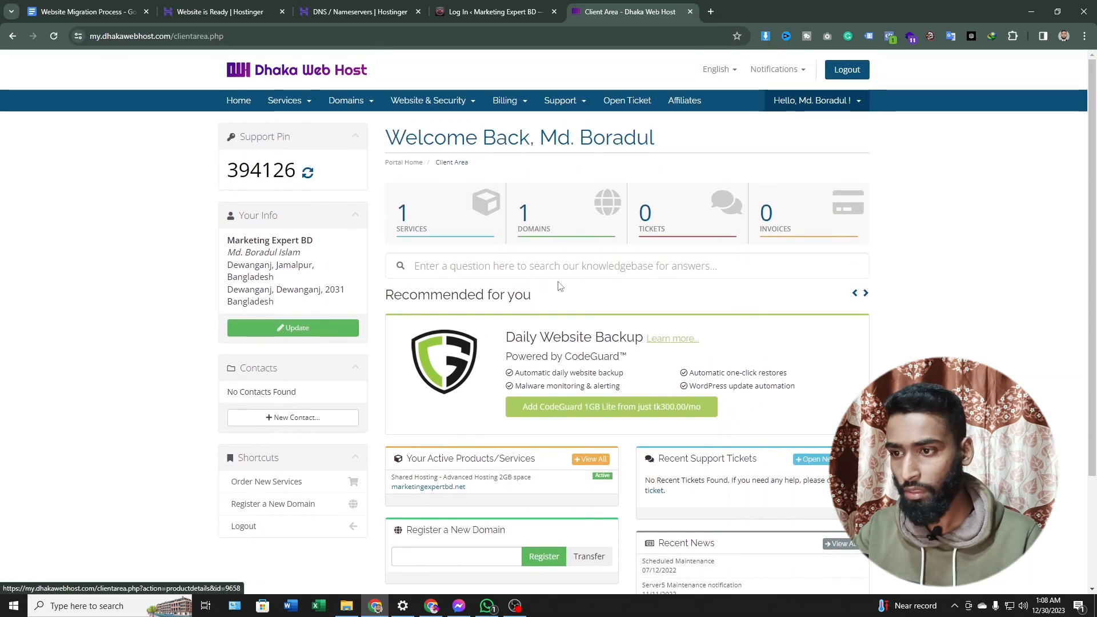
scroll(434, 297, down, 1)
click(541, 158)
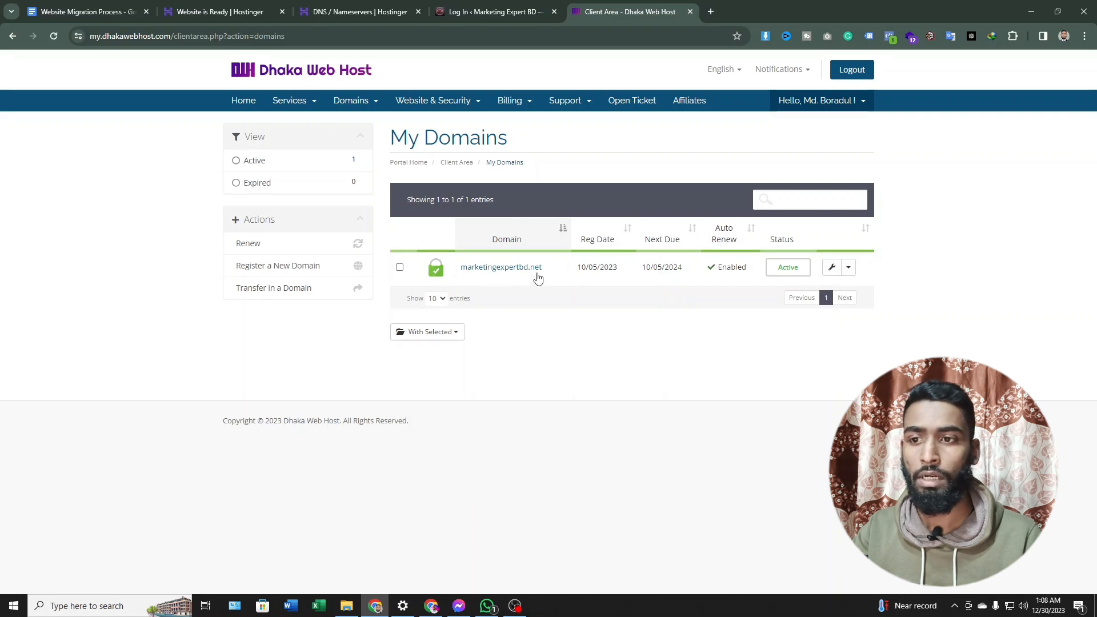
click(850, 268)
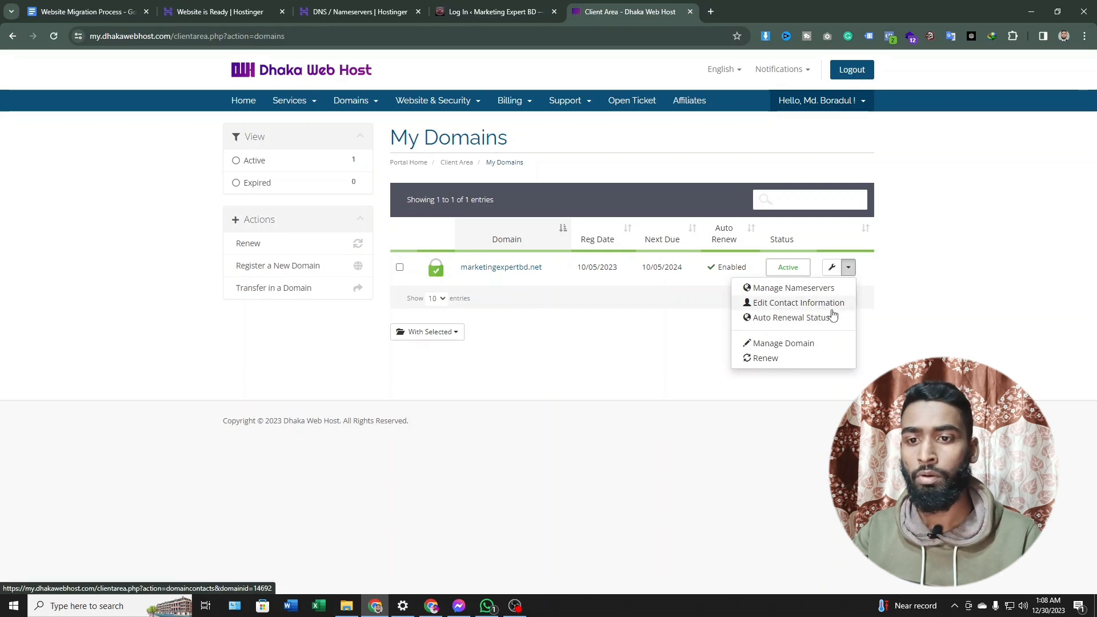
click(752, 293)
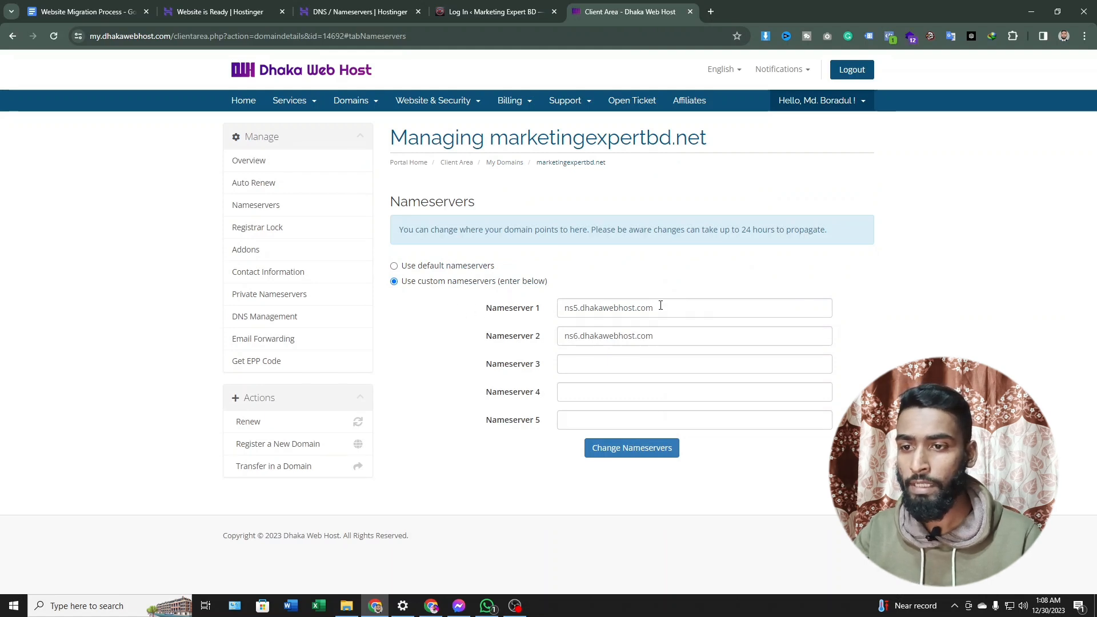
Step: Copy the domain's current Nameserver 1, ns5.dhakawebhost.com, onto a new unnumbered line below the list in the Website Migration Process document
click(665, 308)
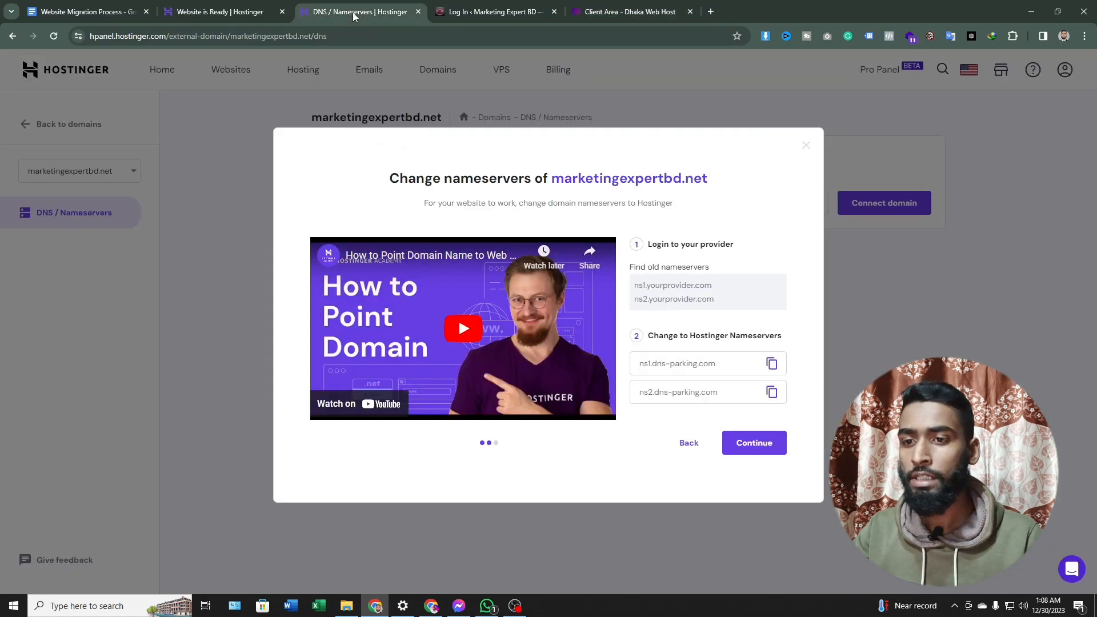
click(355, 13)
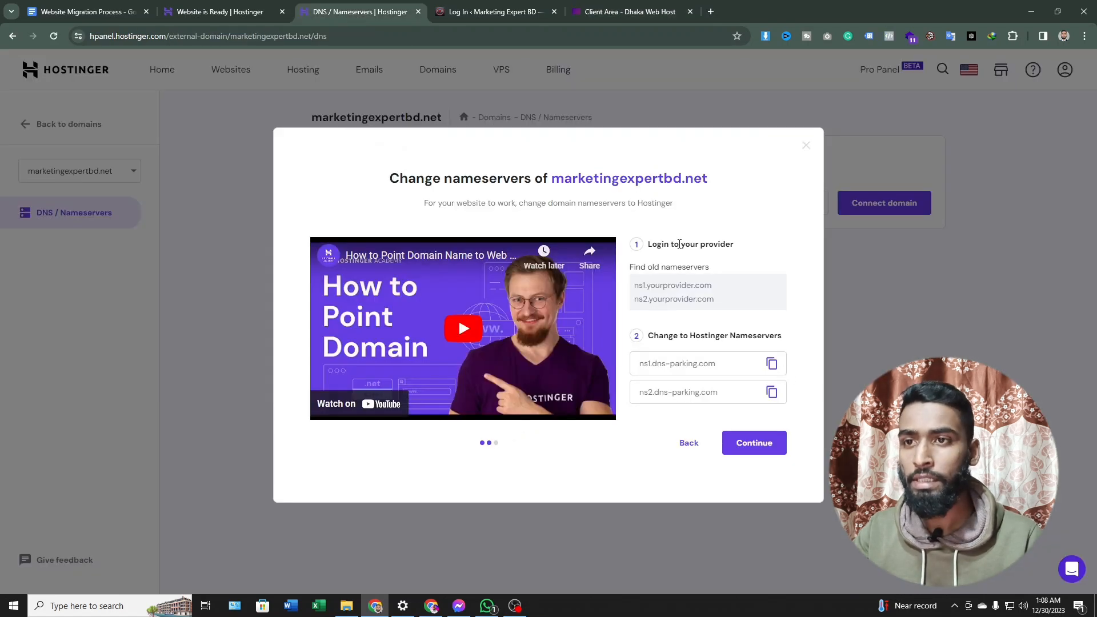
click(609, 12)
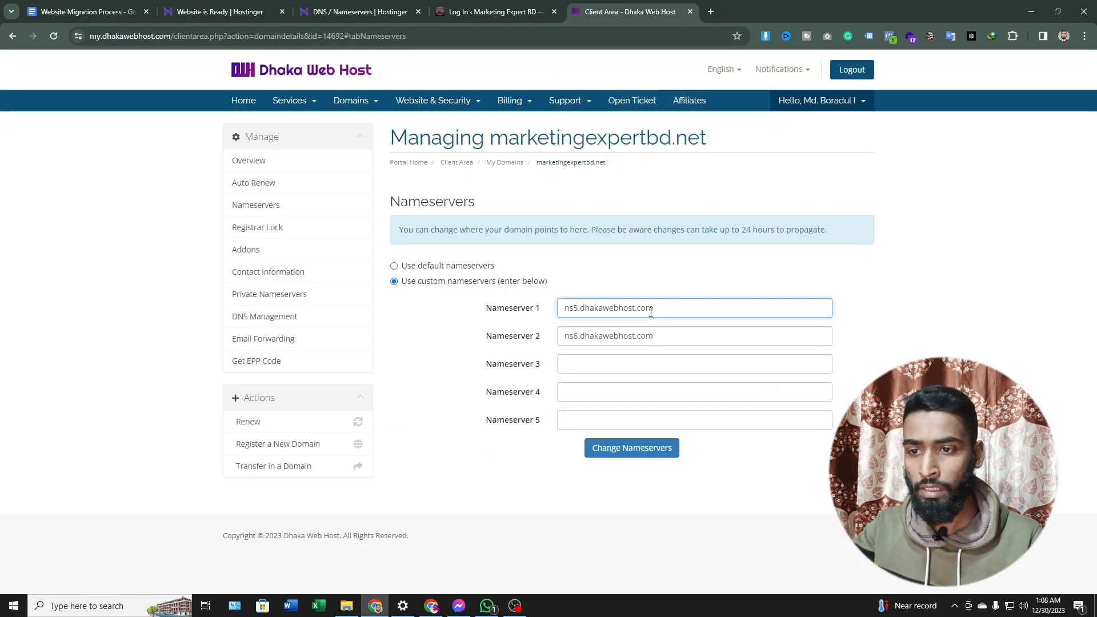
drag(663, 309, 546, 310)
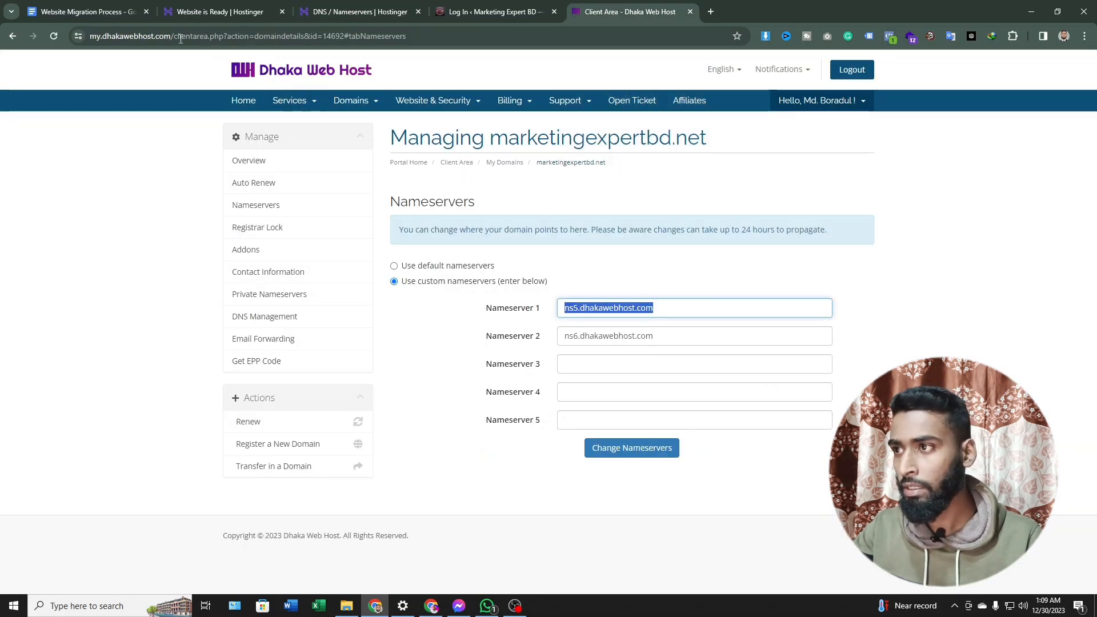
click(86, 11)
click(370, 331)
key(Return)
key(Return)
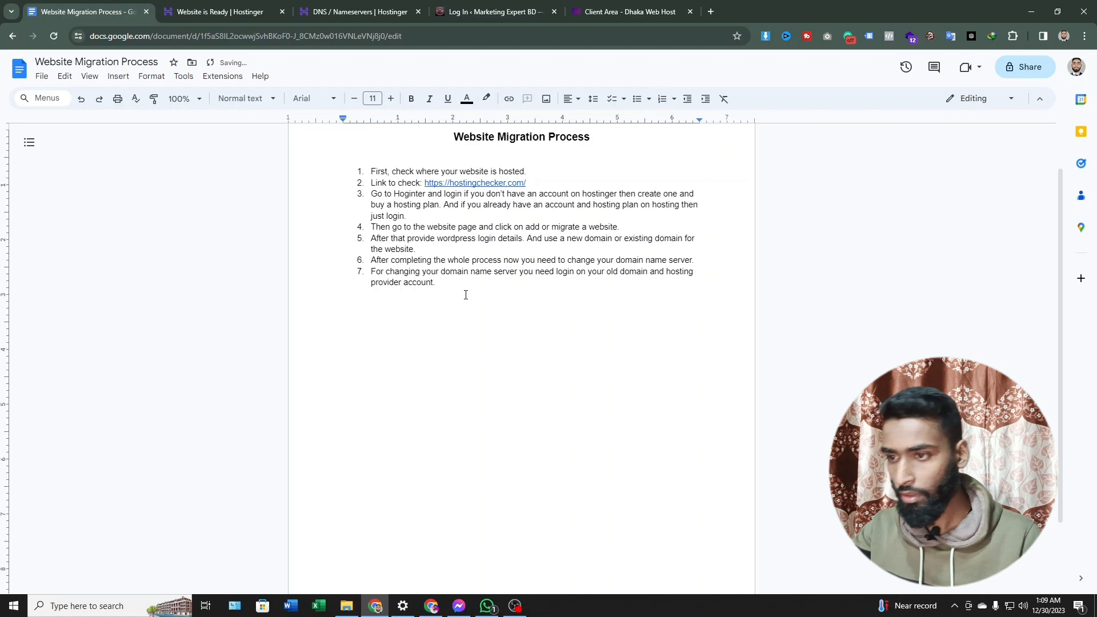
text(Ns5.dhakawebhost.com)
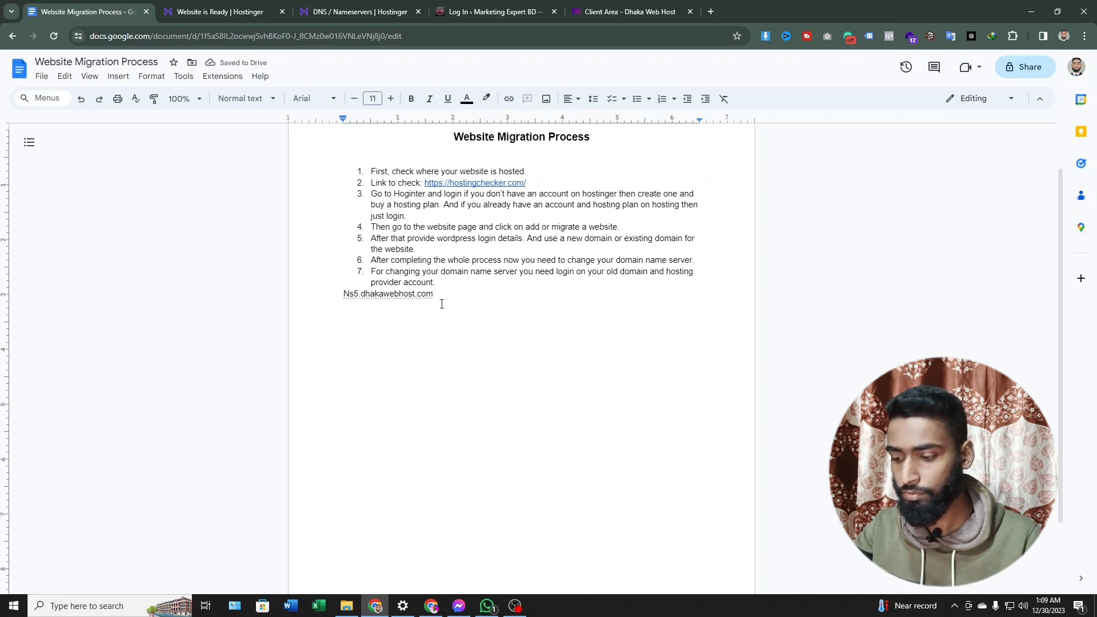
key(ctrl+z)
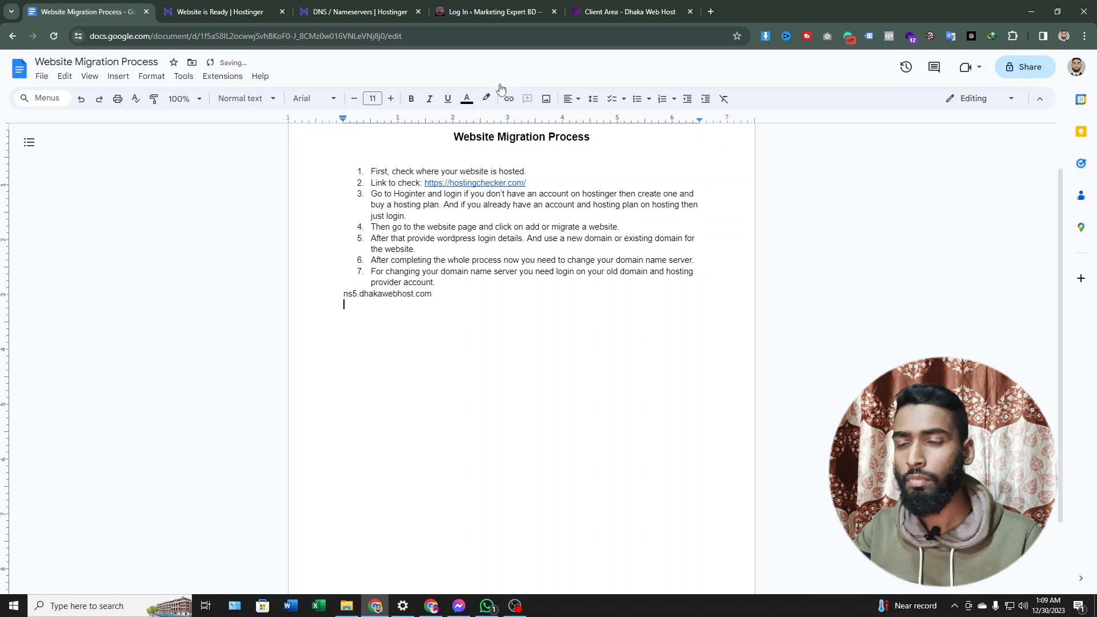
Step: Copy the domain's current Nameserver 2, ns6.dhakawebhost.com, onto the line below ns5.dhakawebhost.com in the Website Migration Process document
click(466, 12)
click(591, 12)
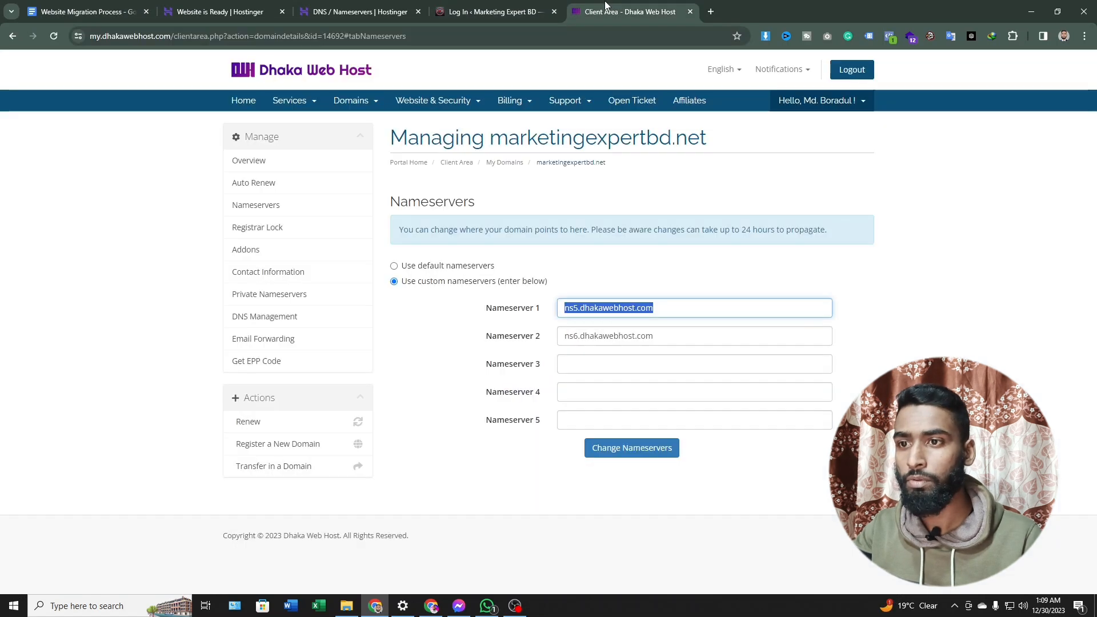
drag(656, 338, 565, 341)
key(ctrl+c)
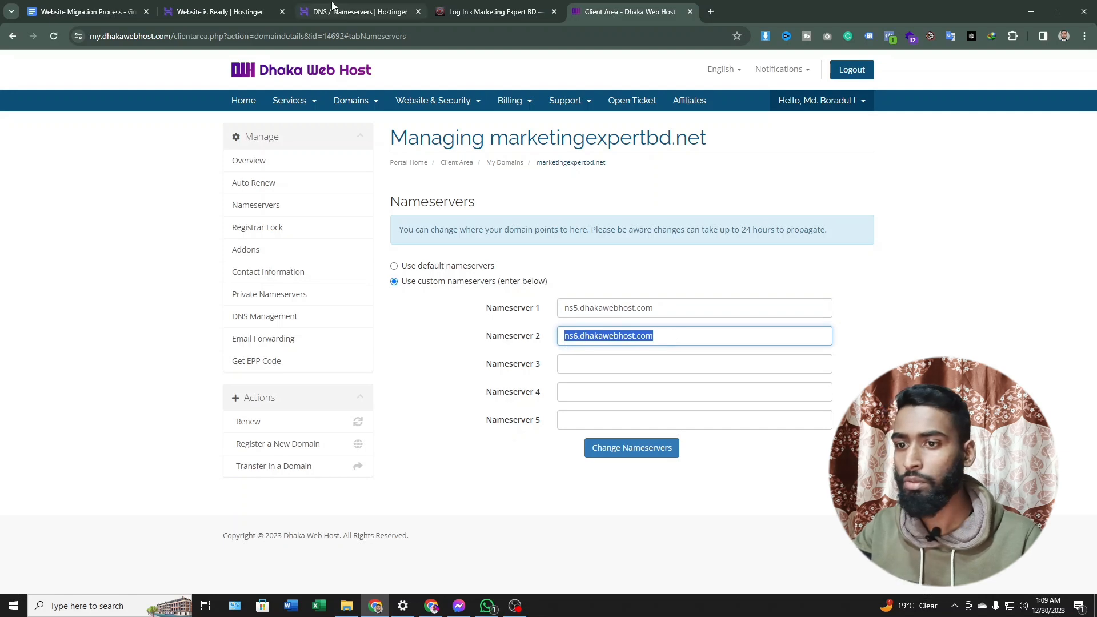
click(85, 12)
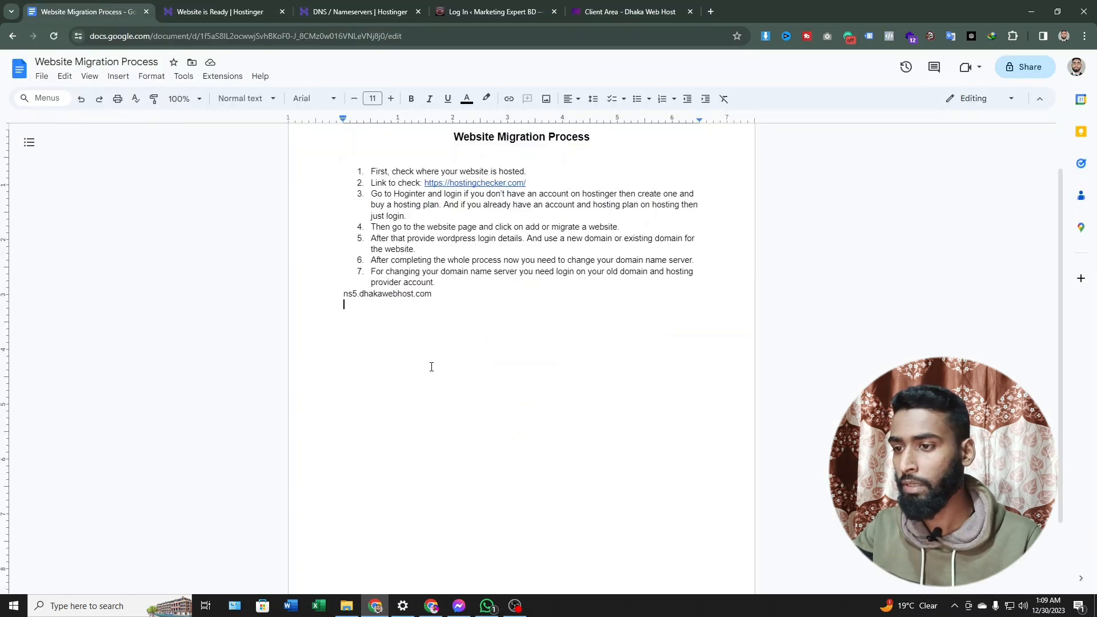
key(Return)
key(ctrl+v)
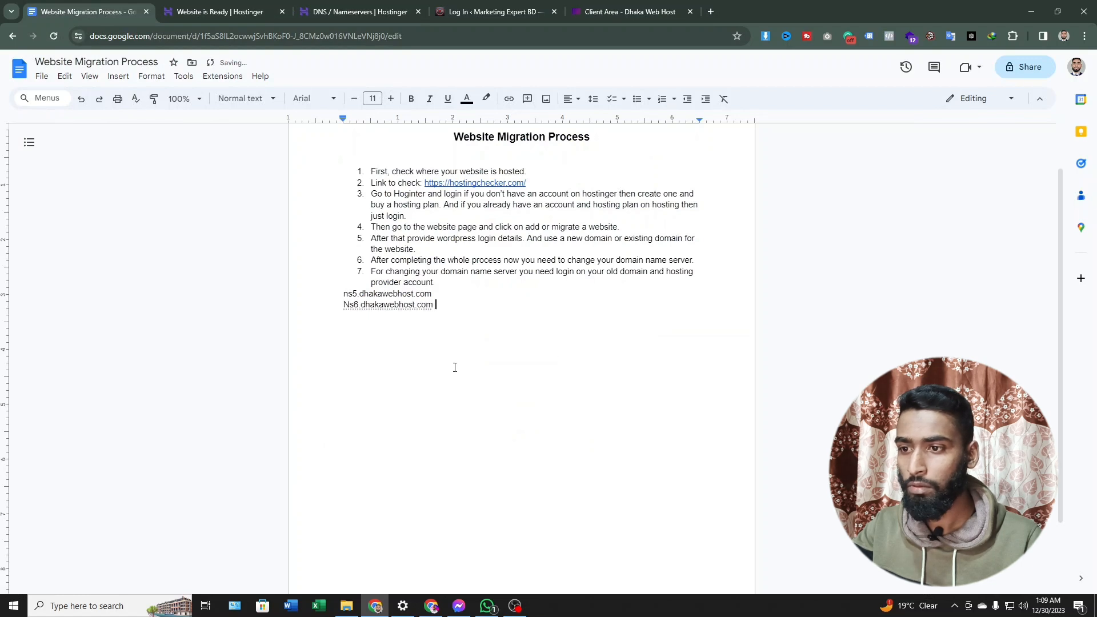
key(ctrl+z)
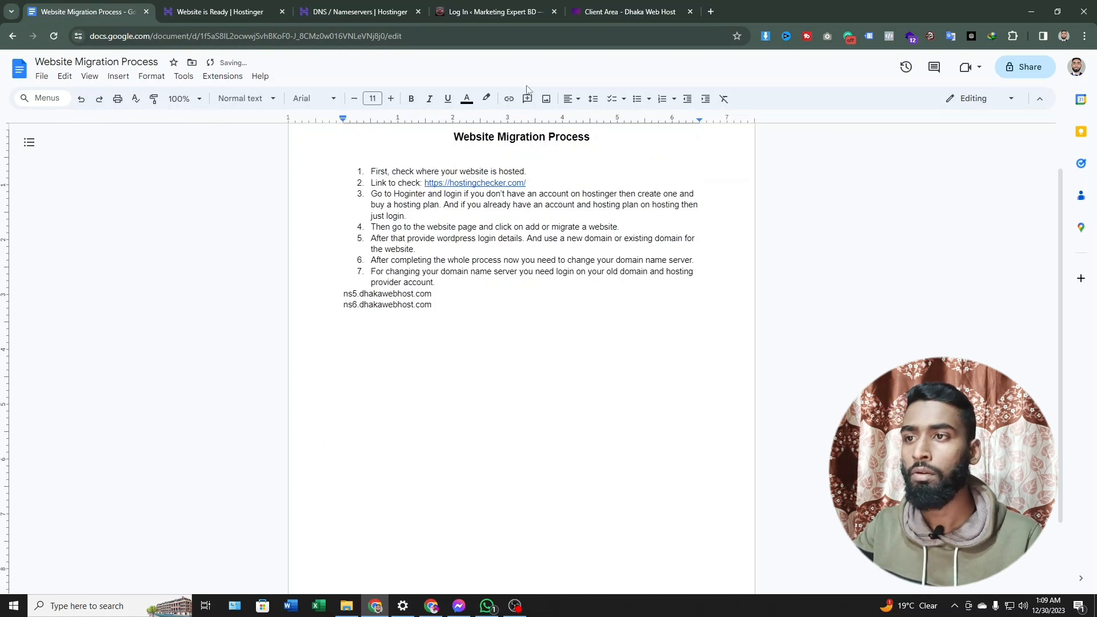
Step: Copy Hostinger's first nameserver and replace Nameserver 1 of the domain at Dhaka Web Host with ns1.dns-parking.com
click(231, 12)
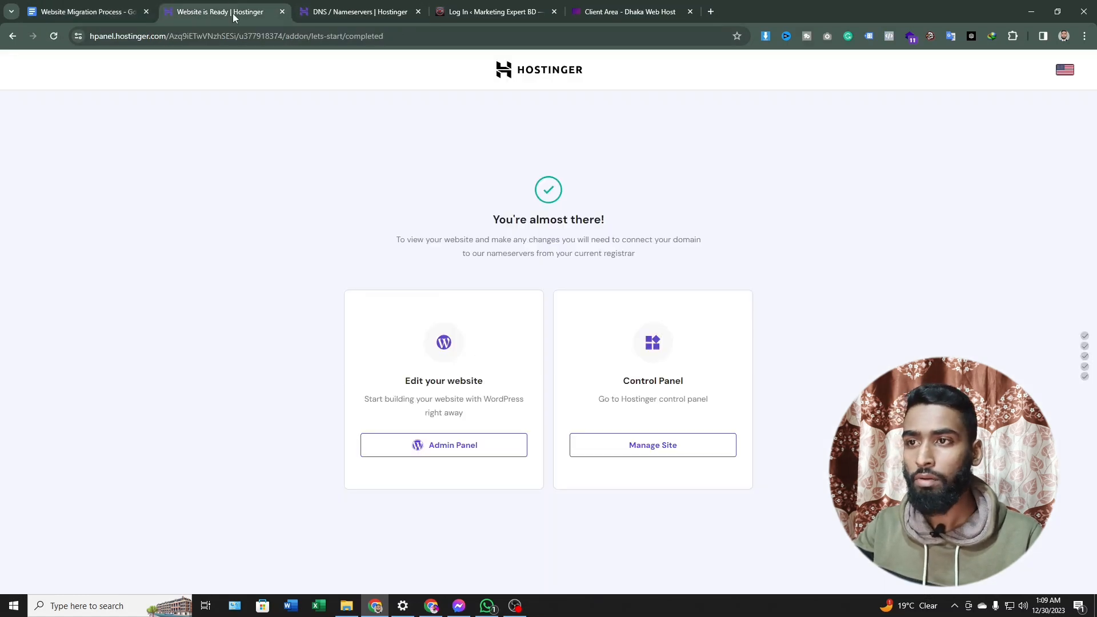
click(323, 10)
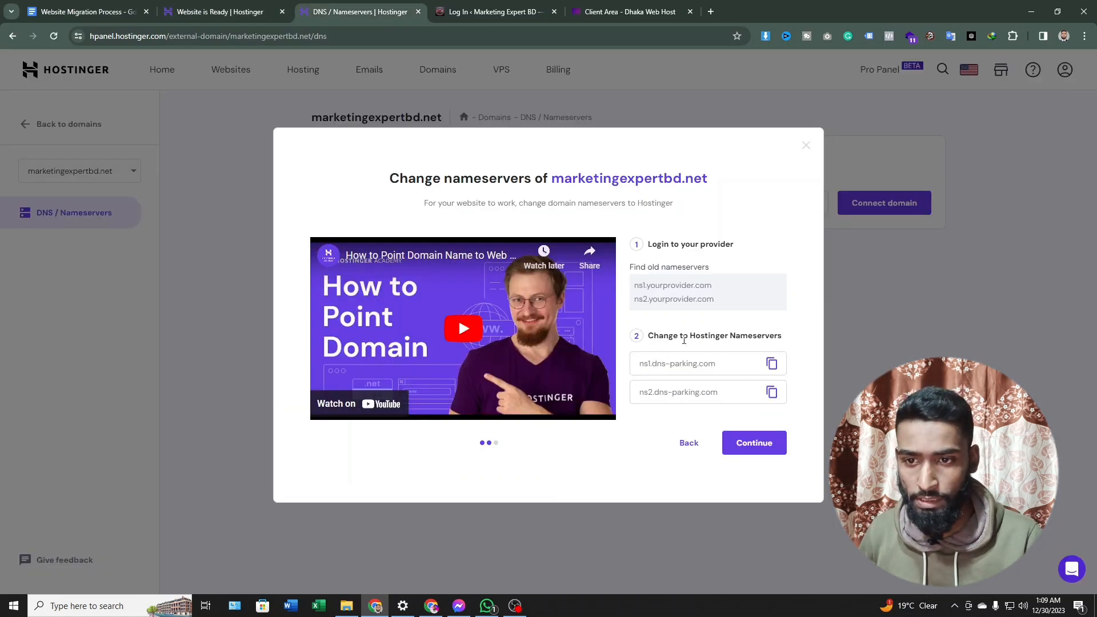
click(772, 364)
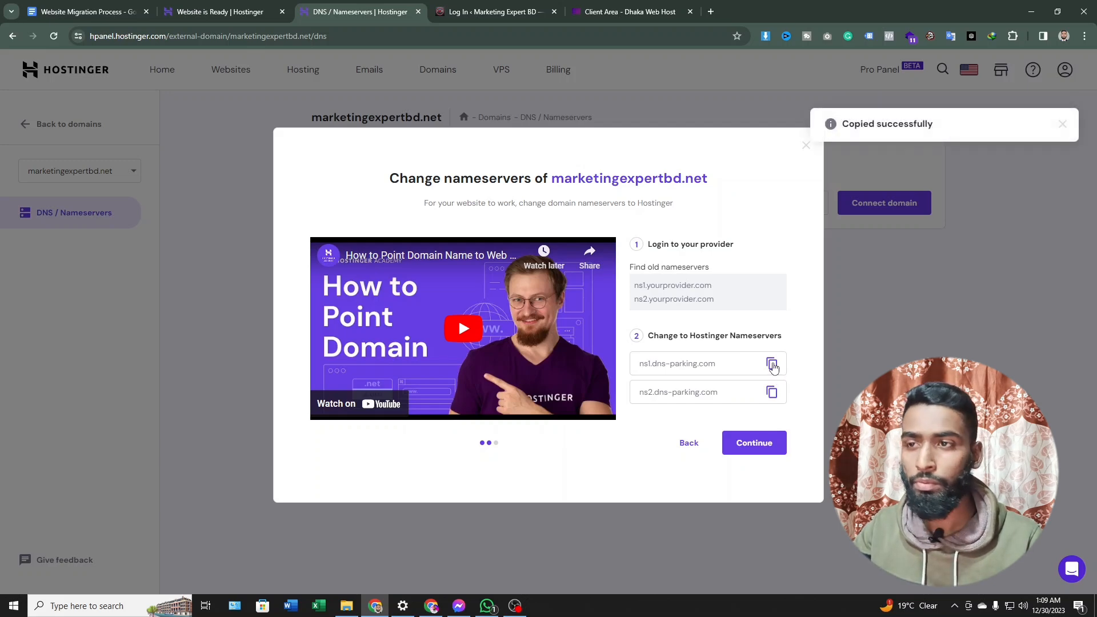
click(599, 10)
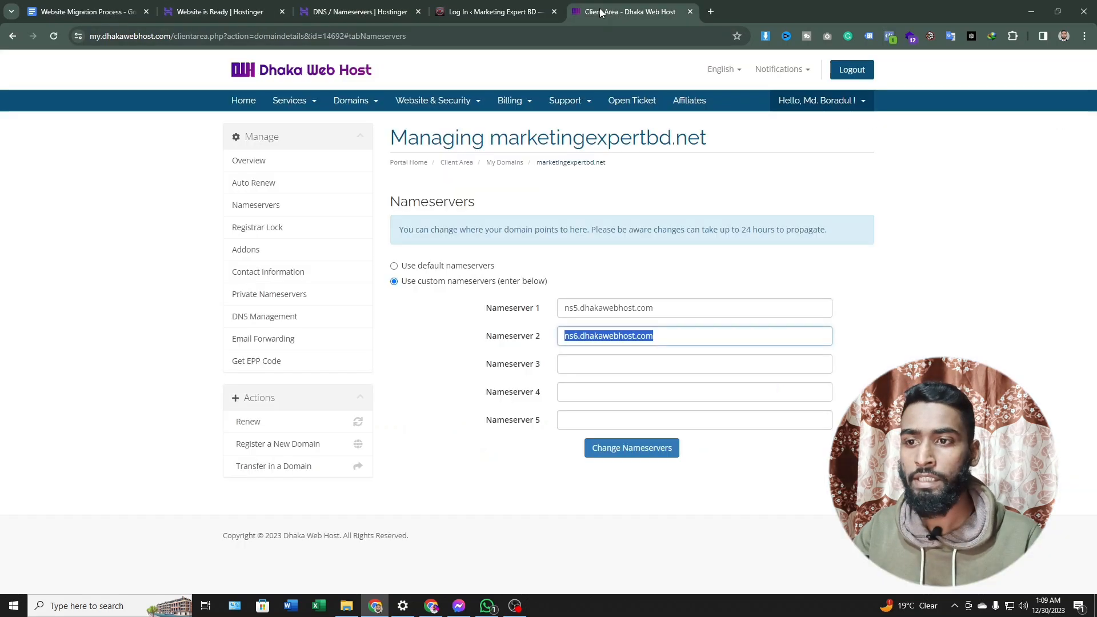
click(673, 307)
drag(665, 307, 559, 311)
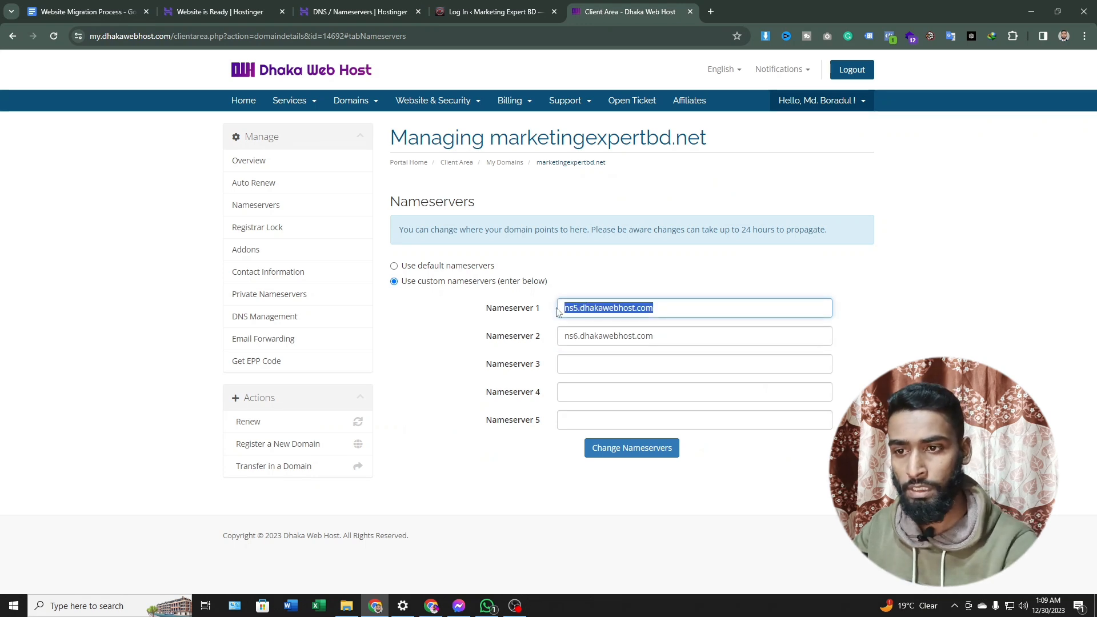
key(BackSpace)
key(ctrl+v)
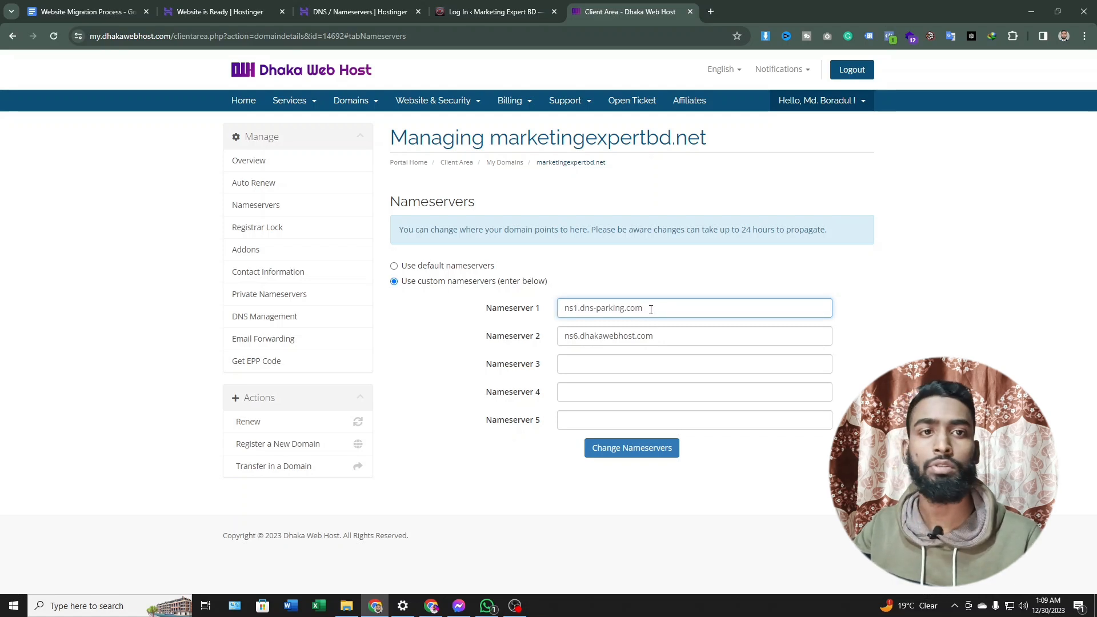
Step: Copy Hostinger's second nameserver, set Nameserver 2 at Dhaka Web Host to ns2.dns-parking.com and save the nameserver change
click(488, 12)
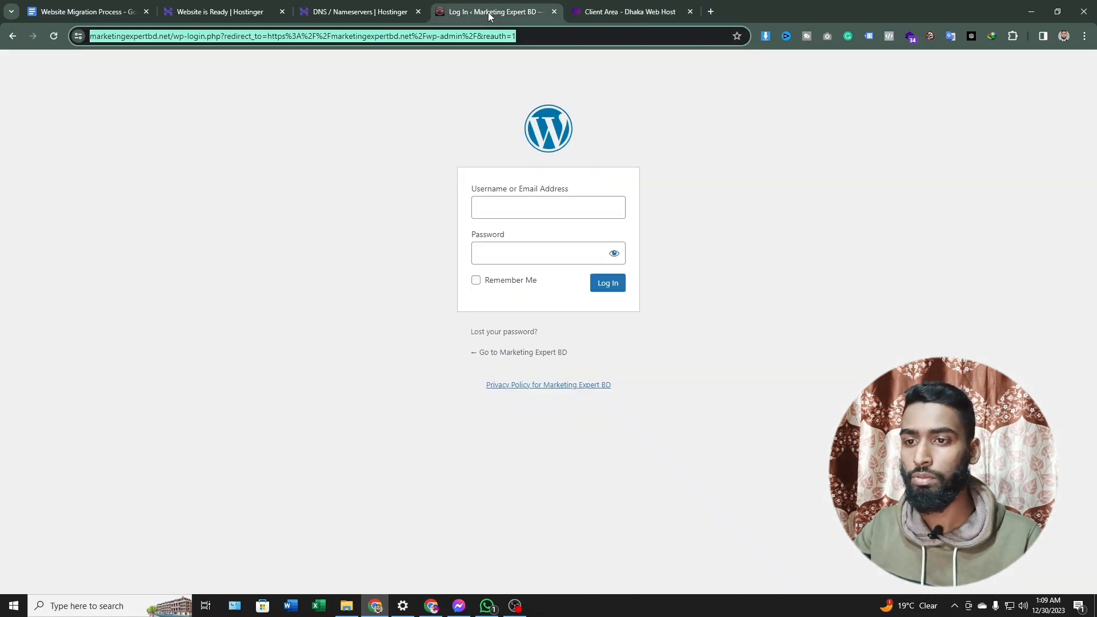
click(326, 7)
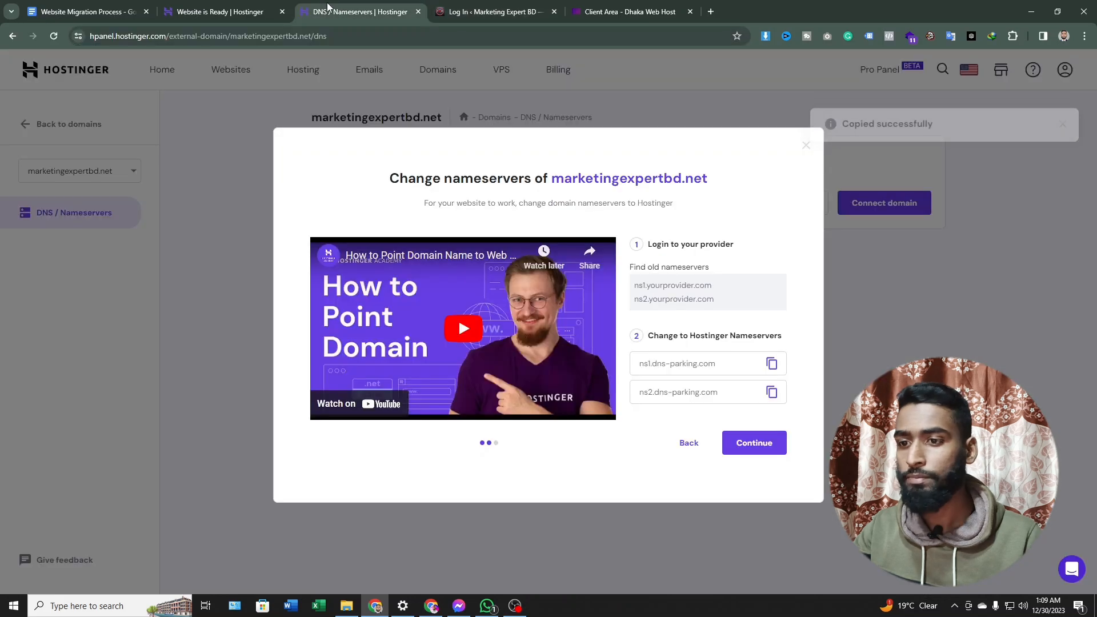
click(771, 395)
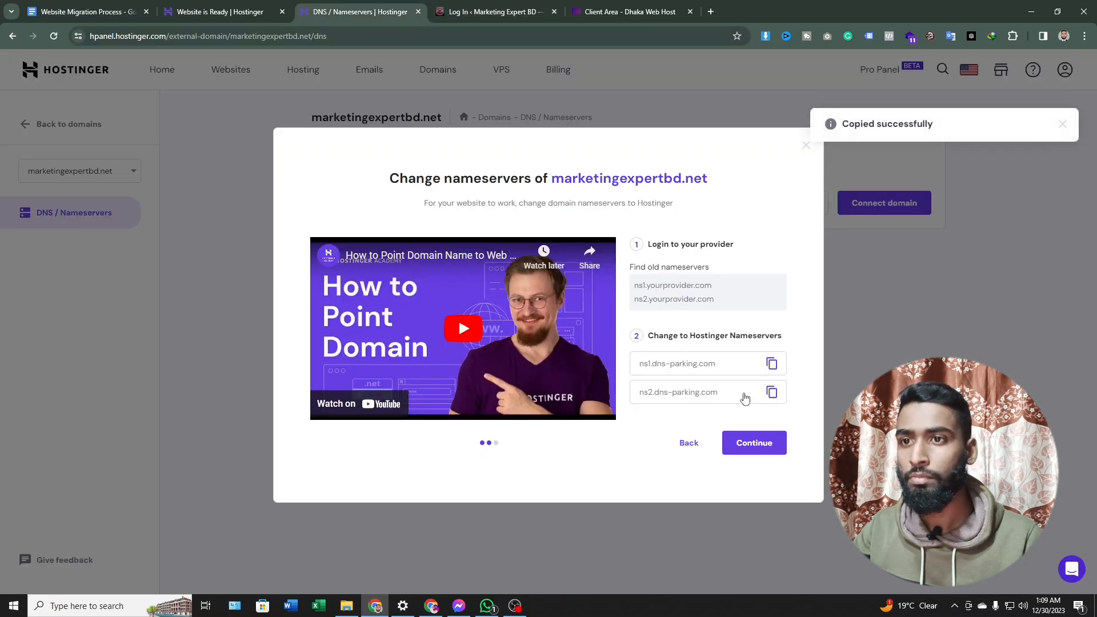
click(599, 5)
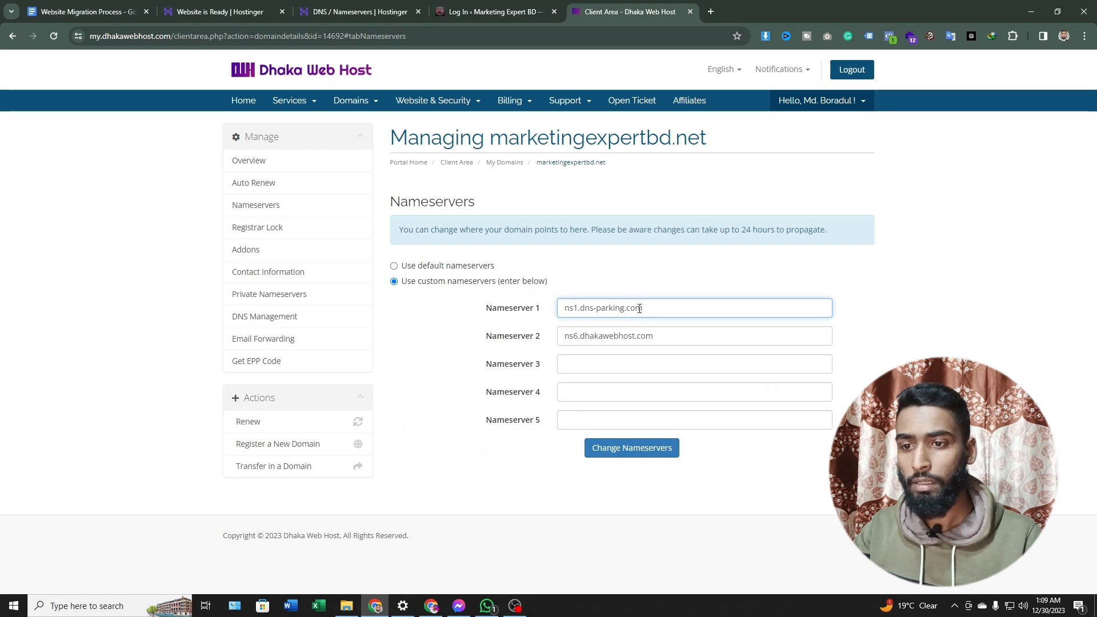
drag(656, 335, 544, 337)
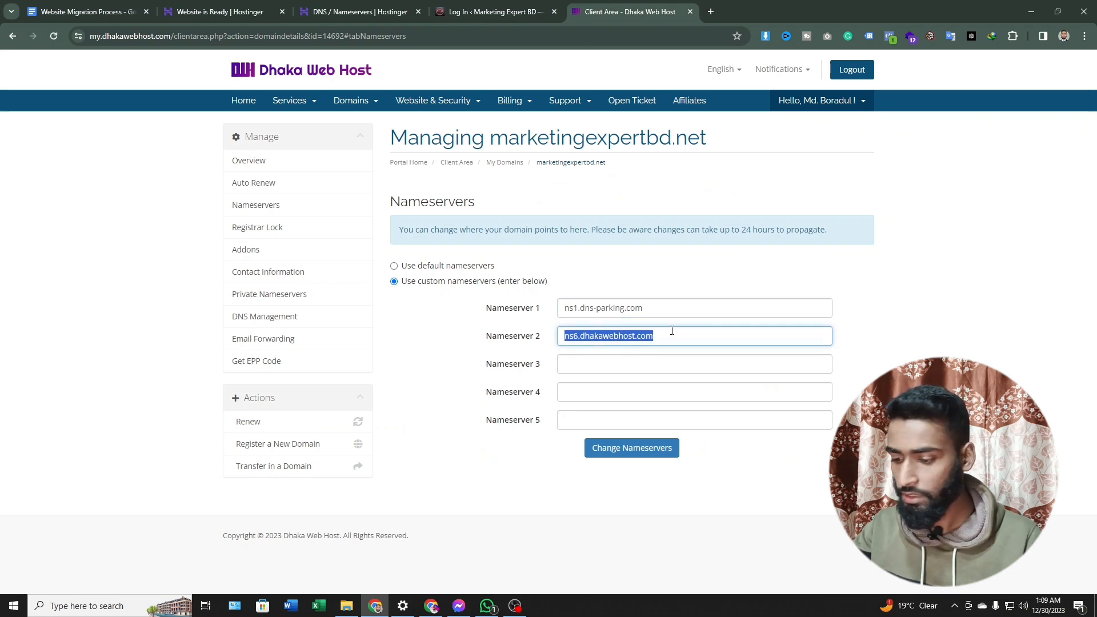
key(ctrl+v)
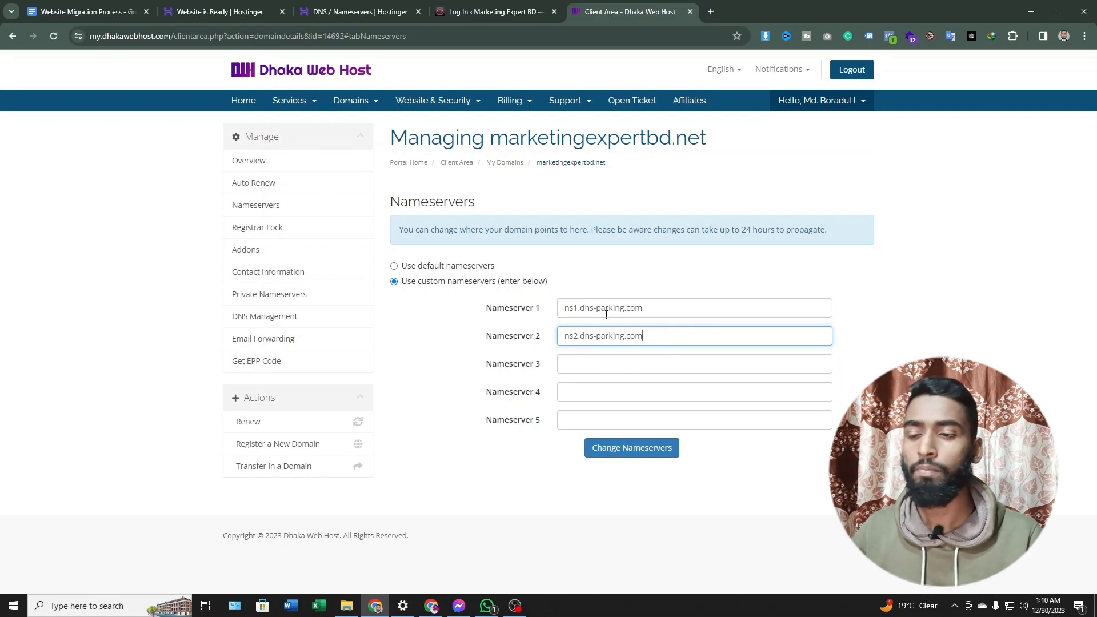
click(631, 455)
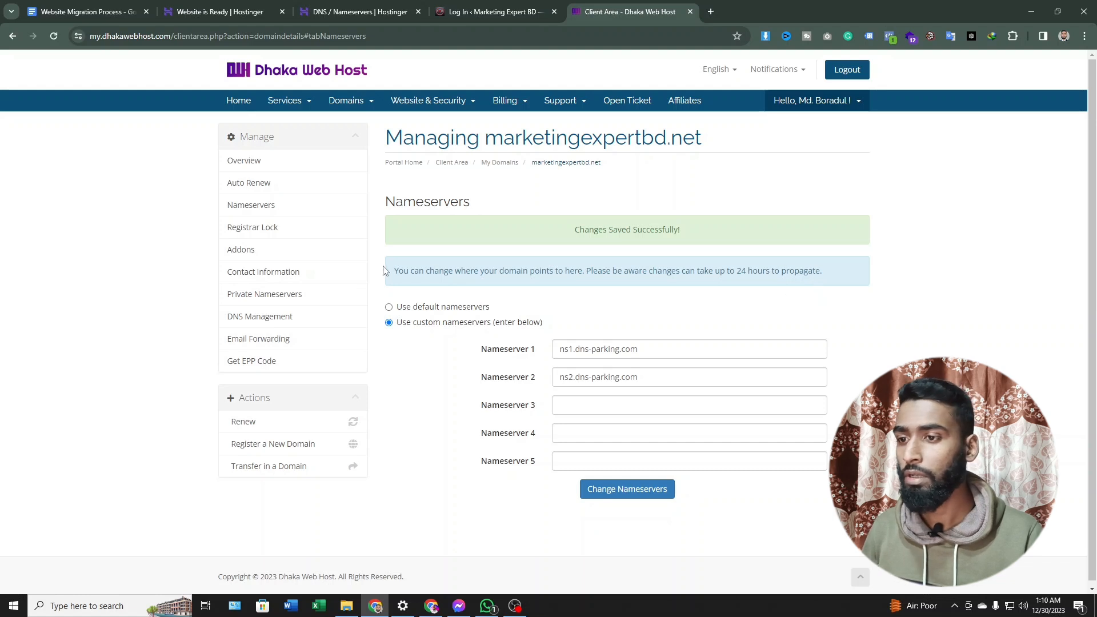
drag(396, 272, 828, 272)
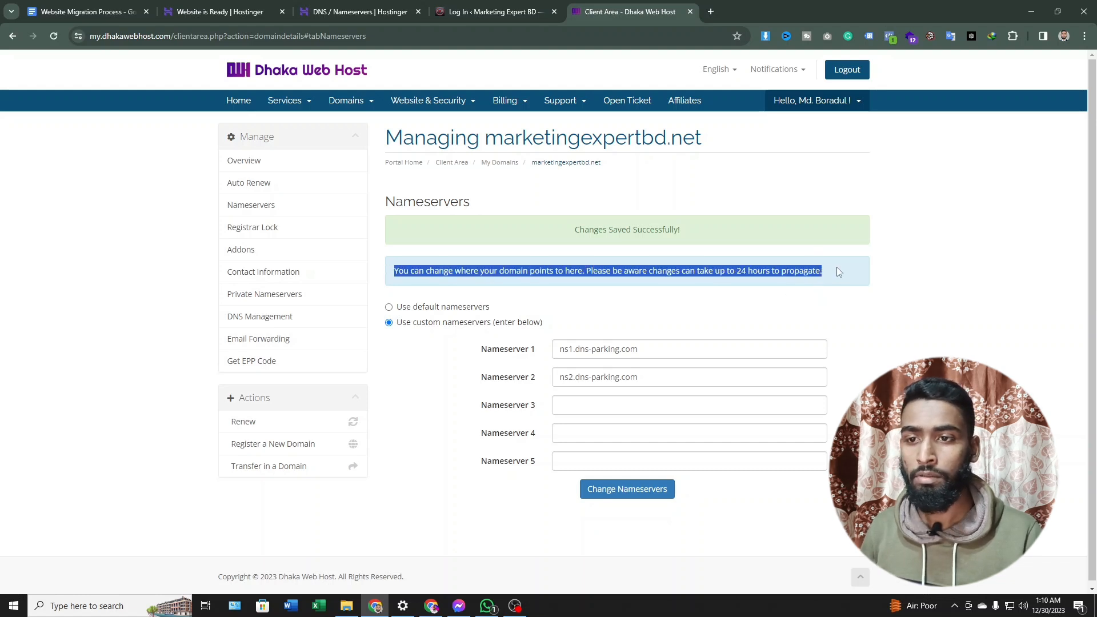
click(394, 274)
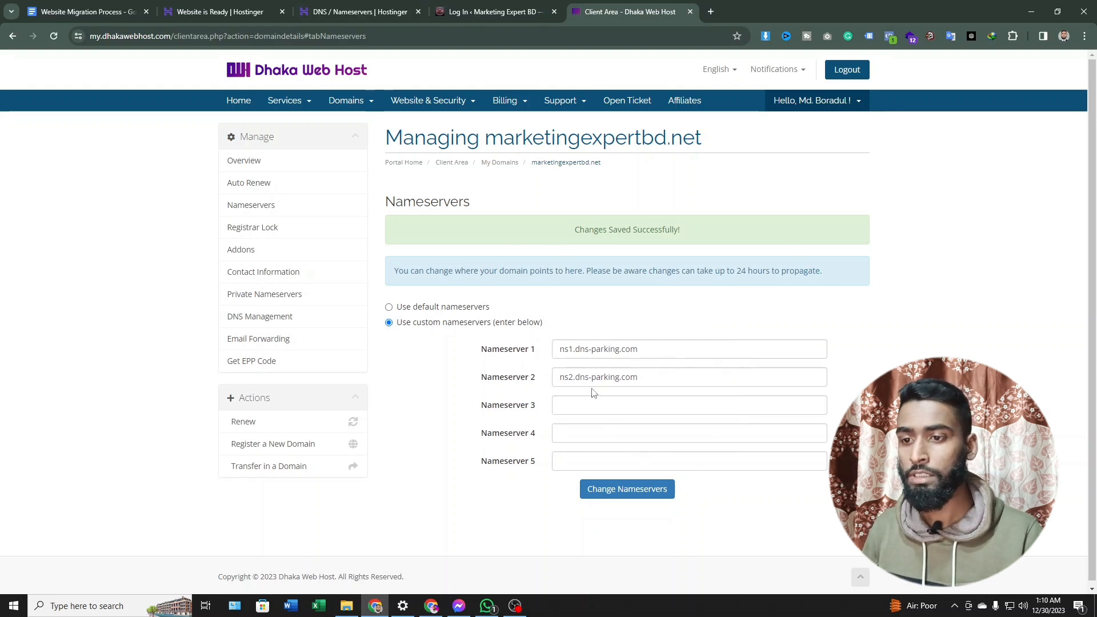
Step: Return to Hostinger, continue past the nameserver instructions for marketingexpertbd.net and finish the domain connection setup
click(342, 8)
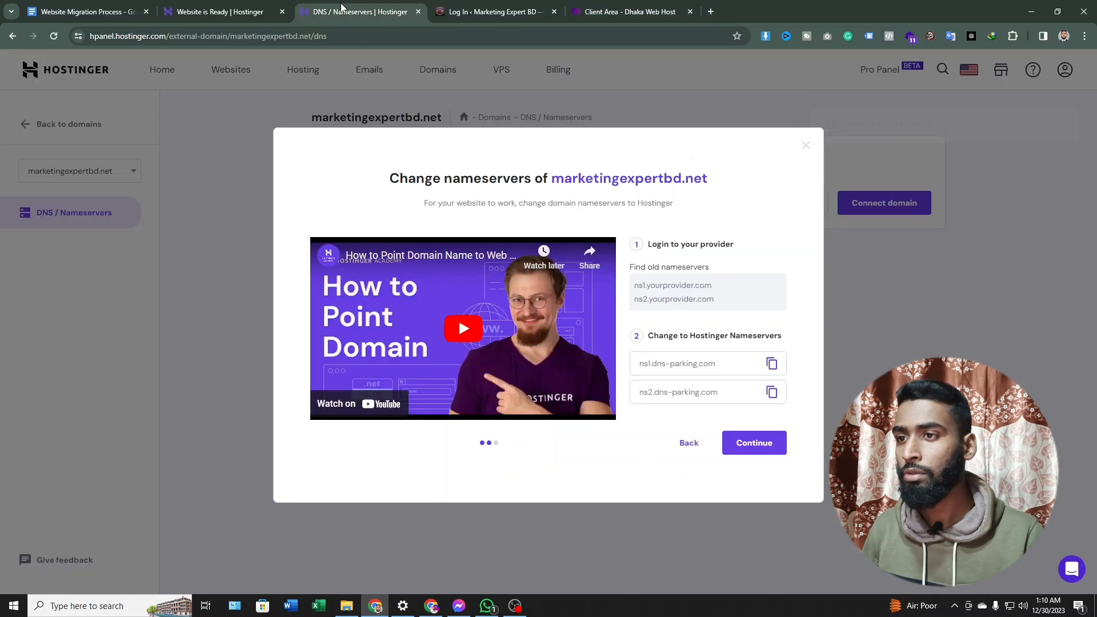
click(767, 444)
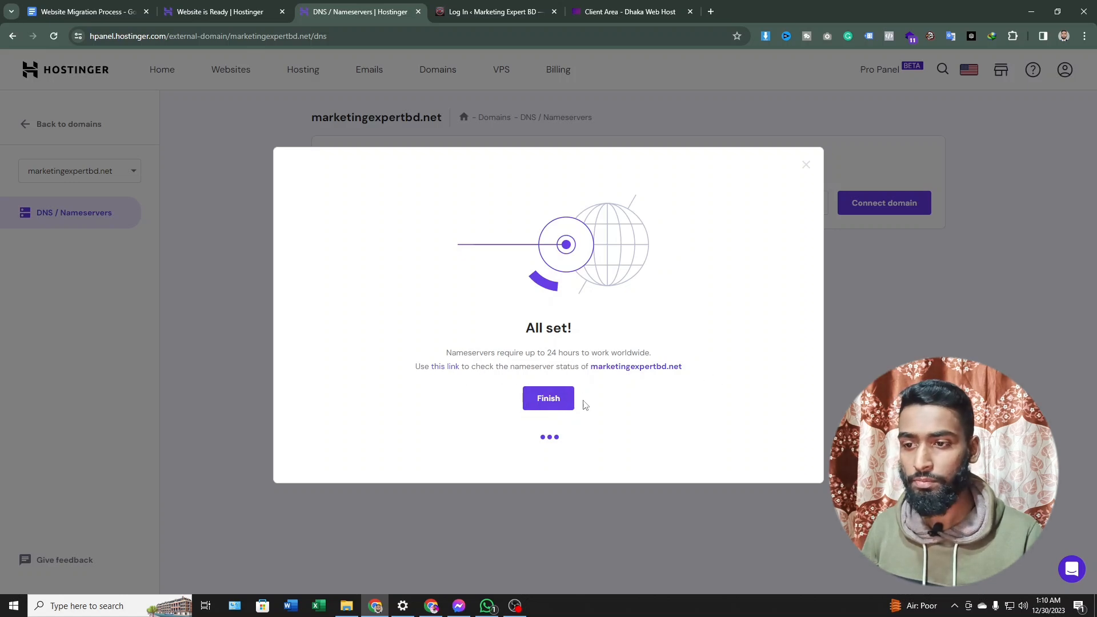
click(550, 400)
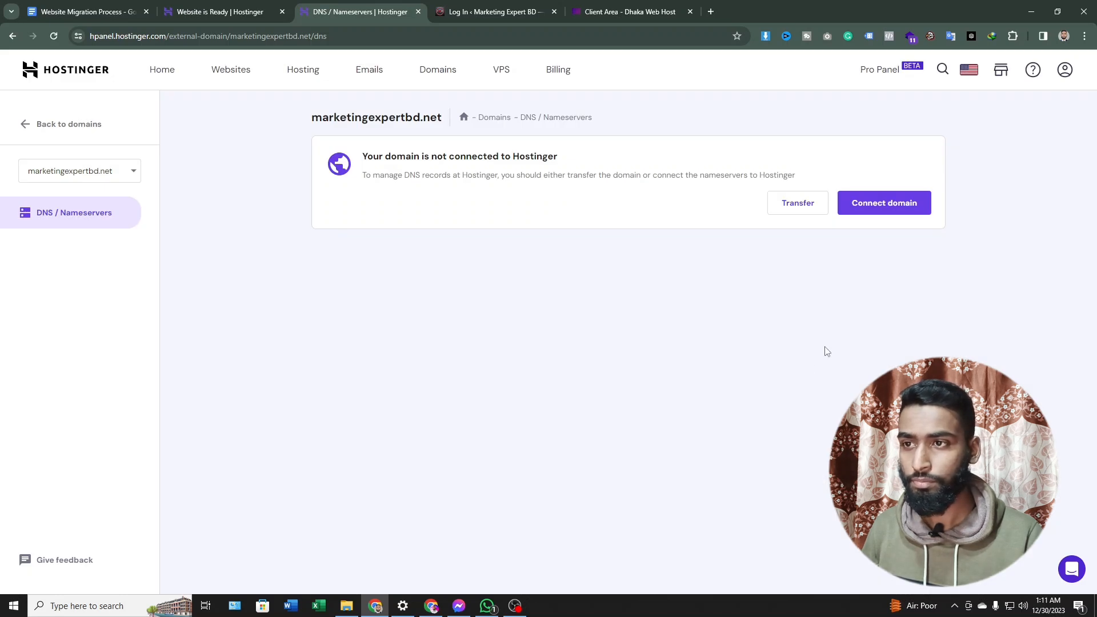
Step: Reload the DNS / Nameservers page of marketingexpertbd.net, look over its DNS records and open Hostinger's Domains list
click(55, 36)
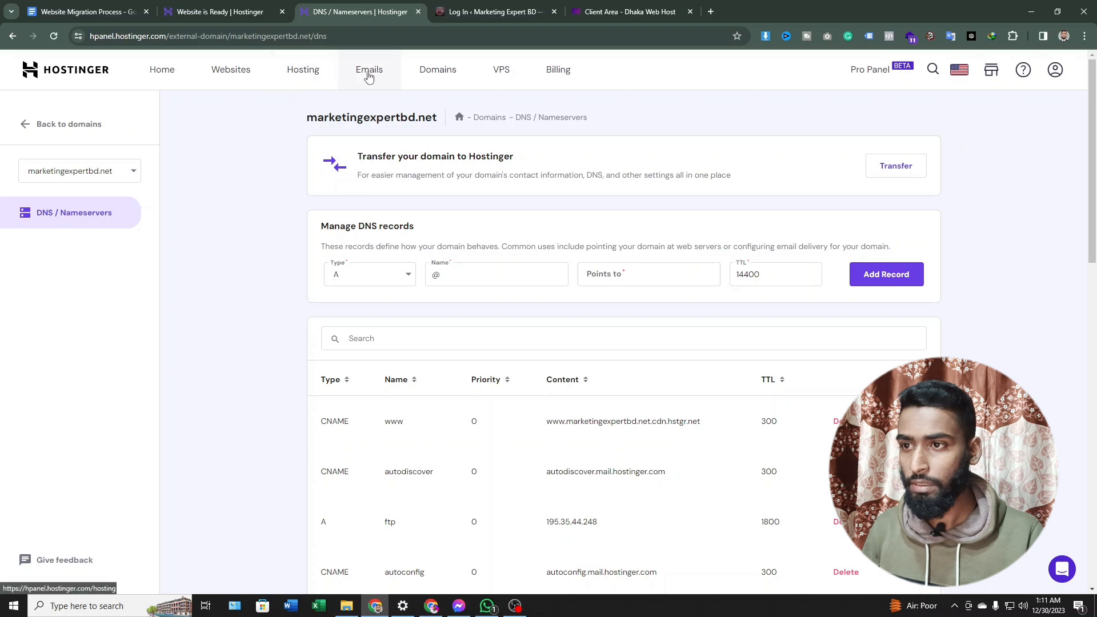
scroll(650, 229, down, 2)
scroll(649, 228, up, 2)
click(433, 74)
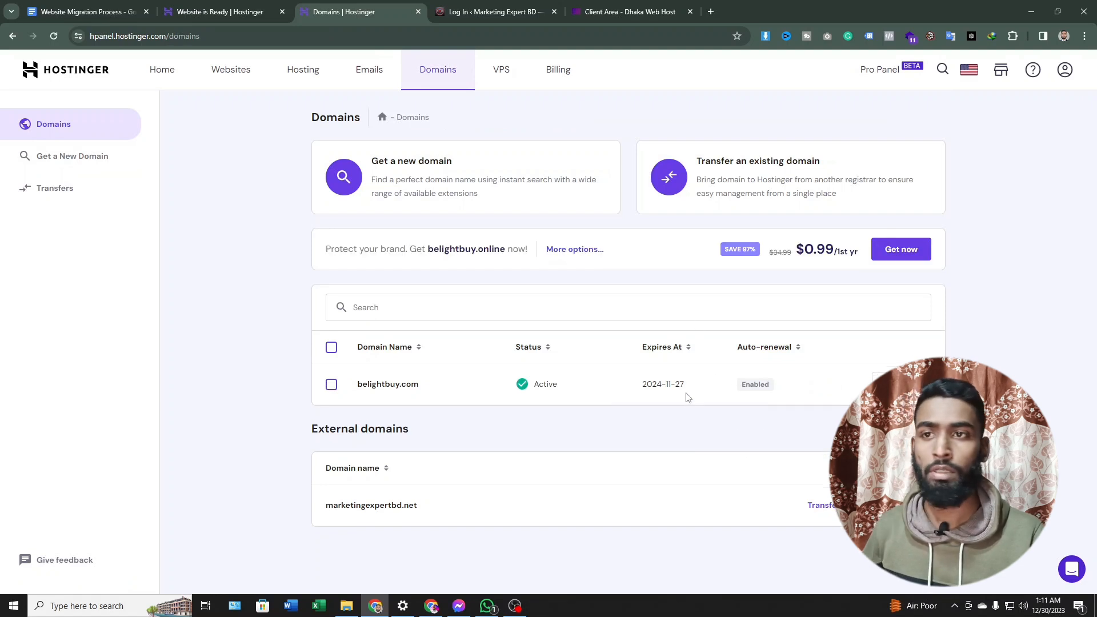
Step: Switch to the WordPress login page, shorten its address to marketingexpertbd.net and look over the site's homepage
click(481, 10)
click(159, 40)
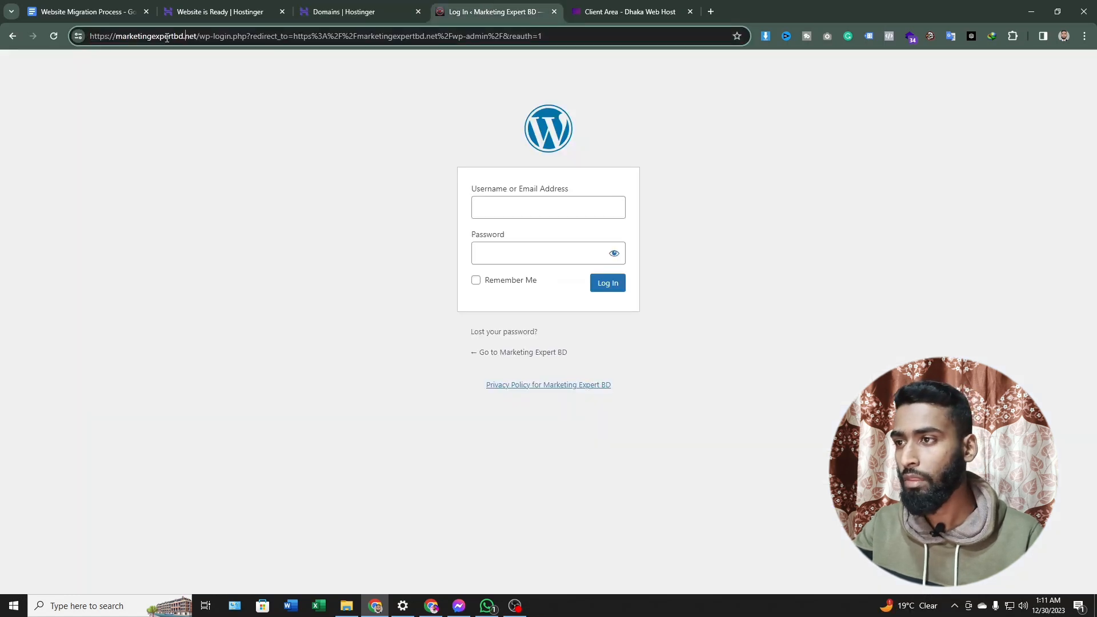
drag(197, 35, 602, 41)
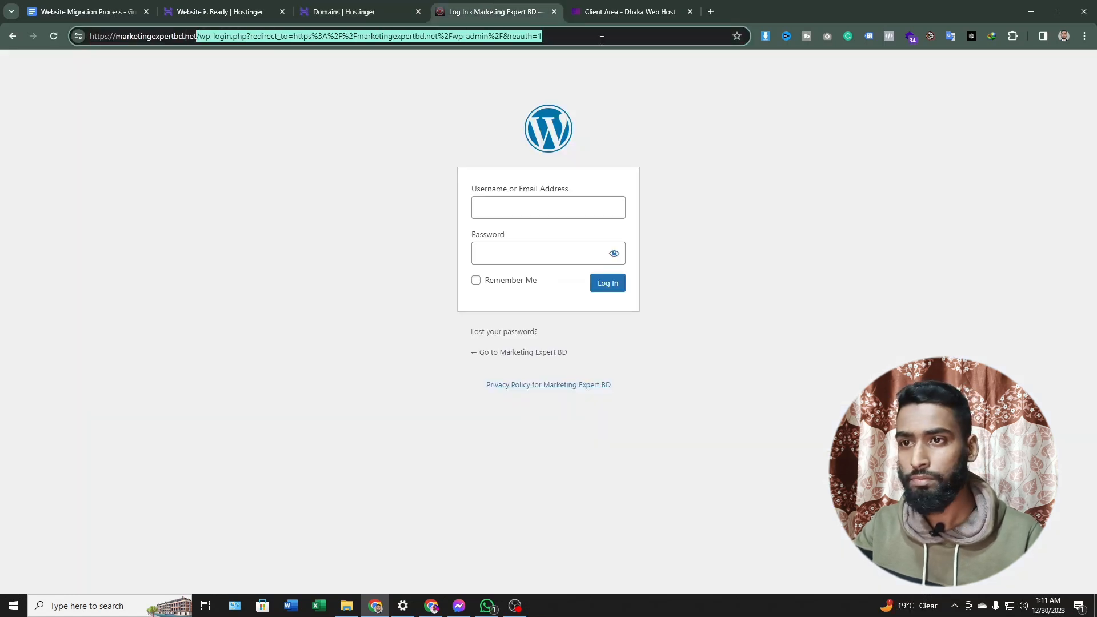
key(BackSpace)
key(Return)
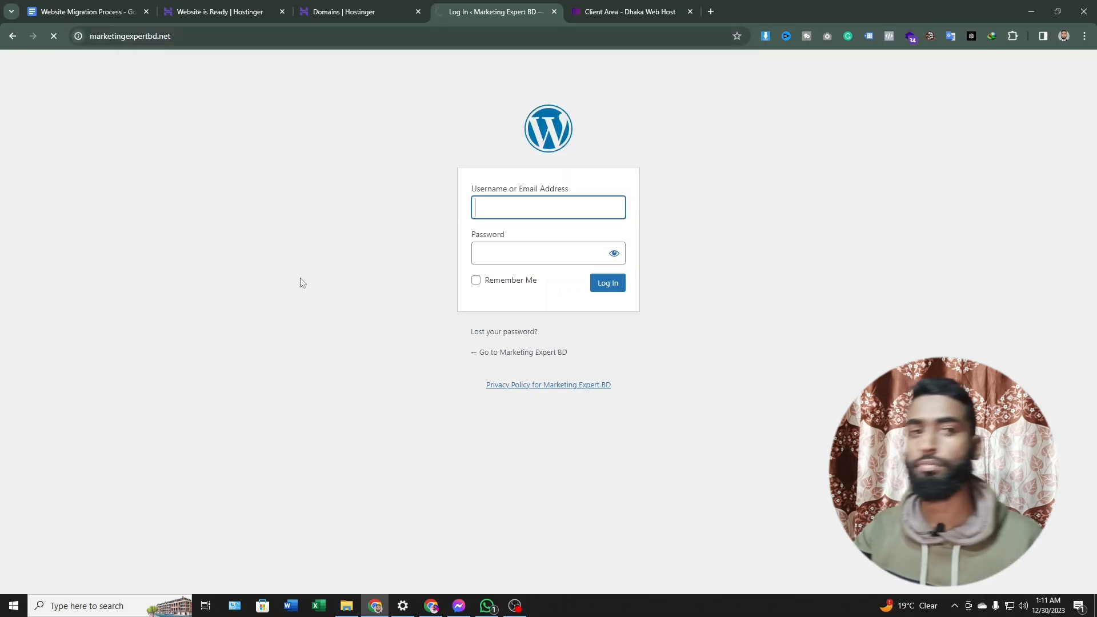
scroll(469, 220, down, 5)
scroll(480, 222, up, 5)
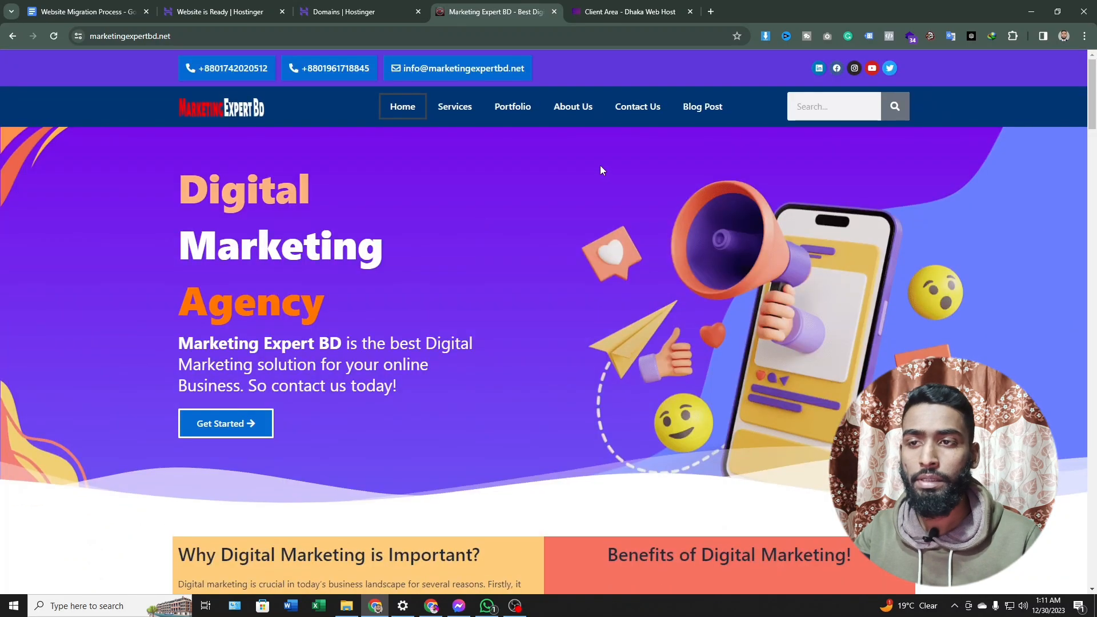
Step: Open a new browser tab, return to the Marketing Expert BD homepage and copy its web address
click(713, 11)
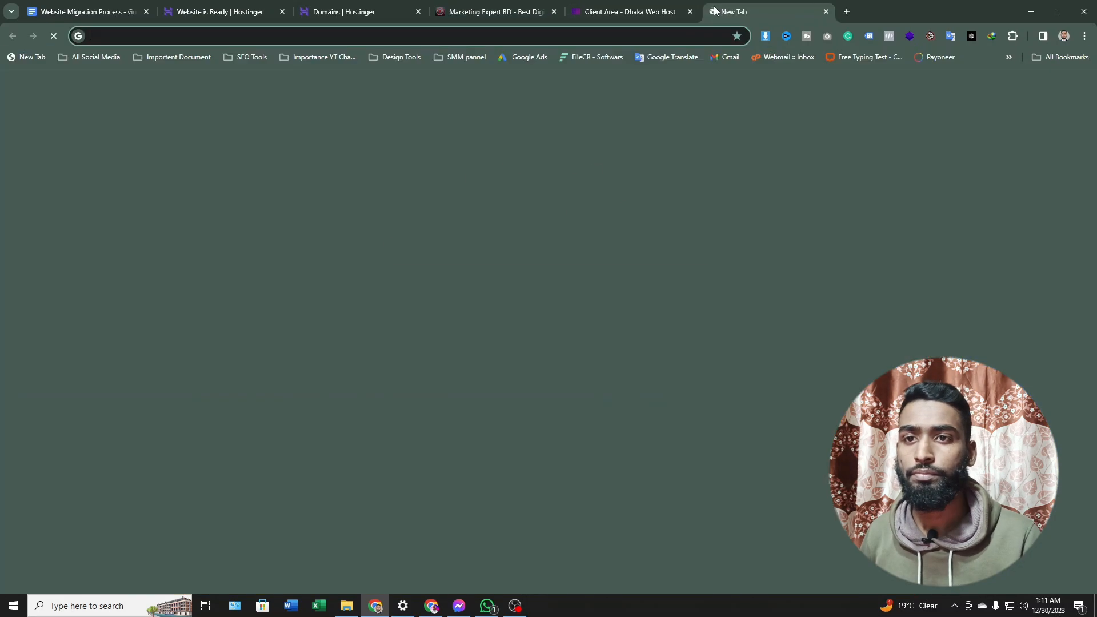
click(496, 11)
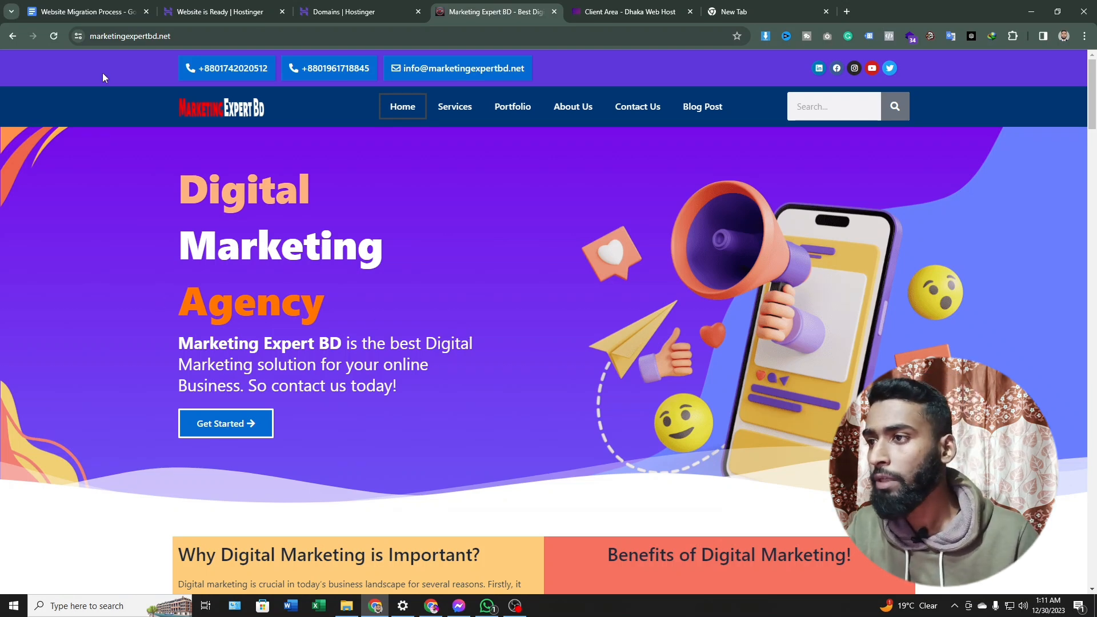
click(193, 36)
key(ctrl+c)
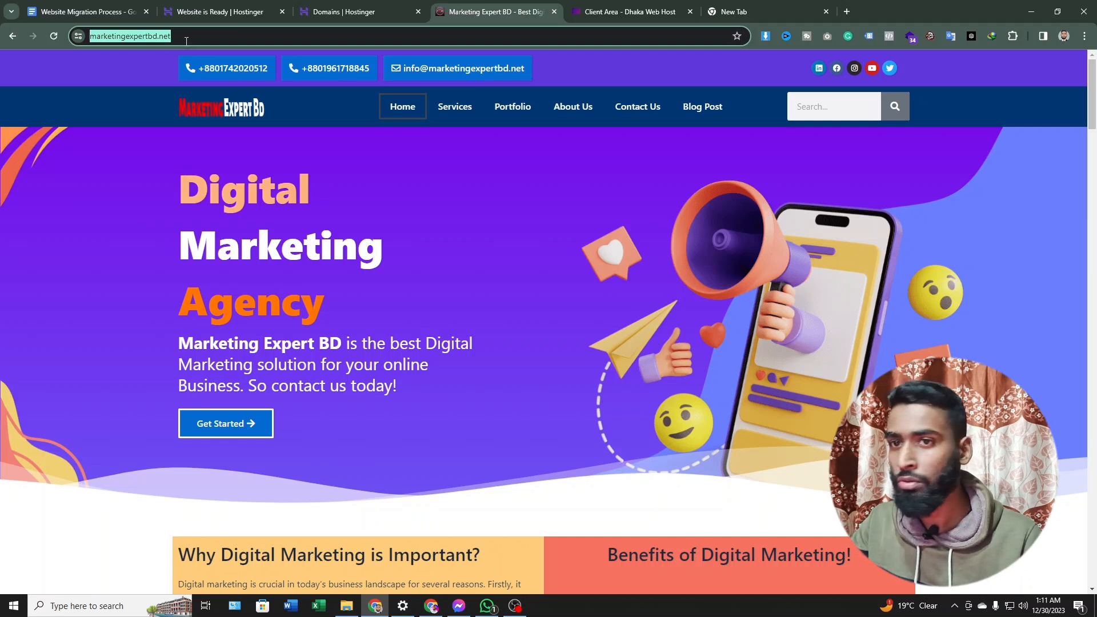
click(433, 203)
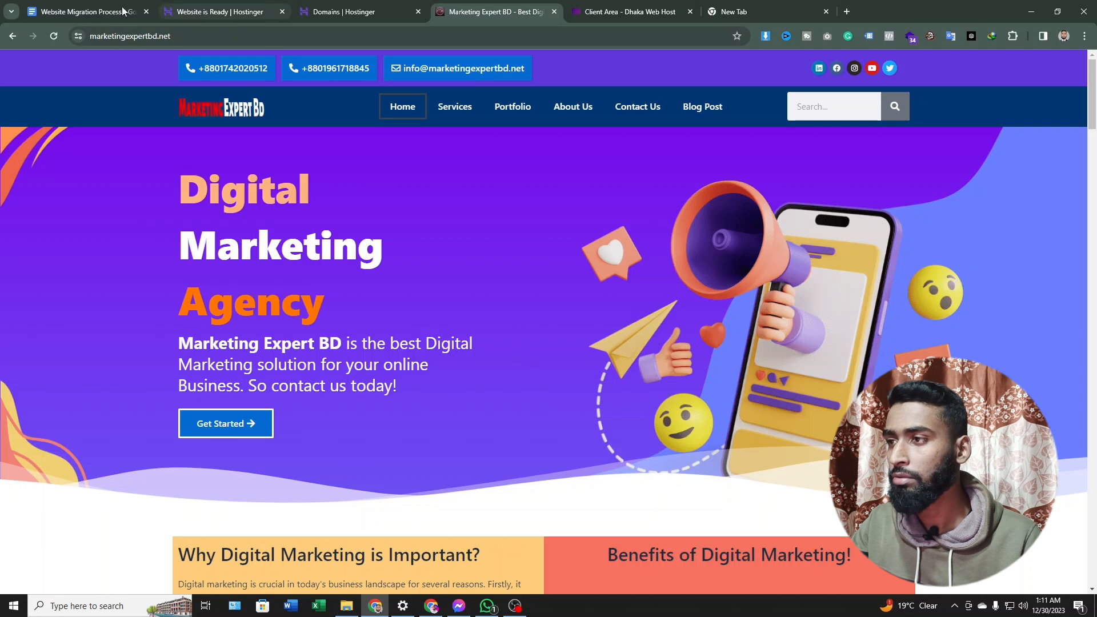
click(85, 11)
click(491, 187)
click(497, 197)
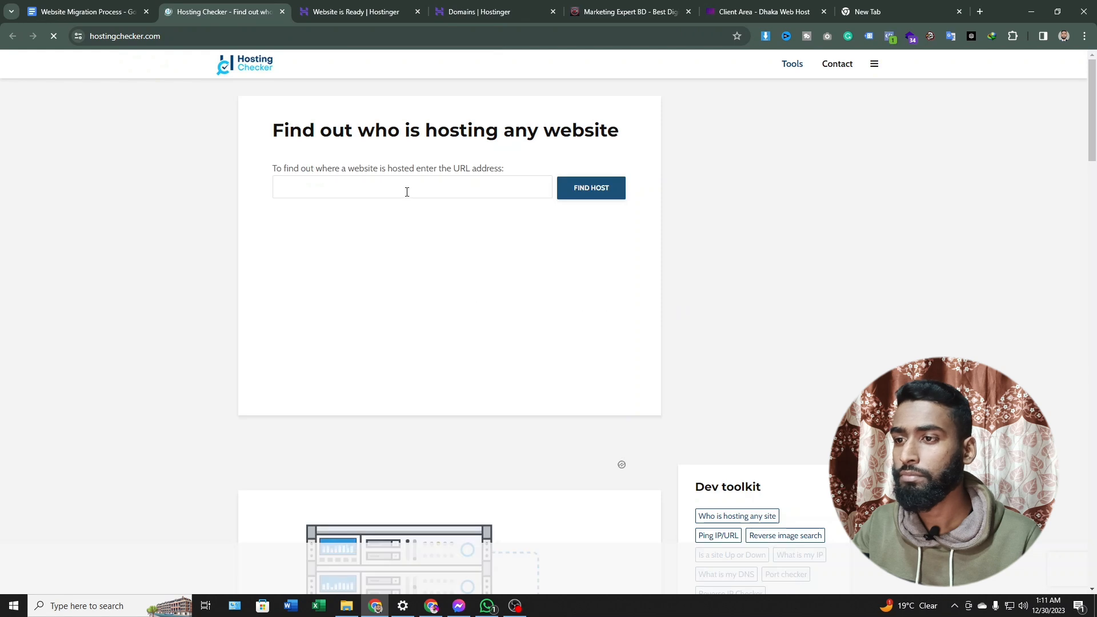
click(407, 192)
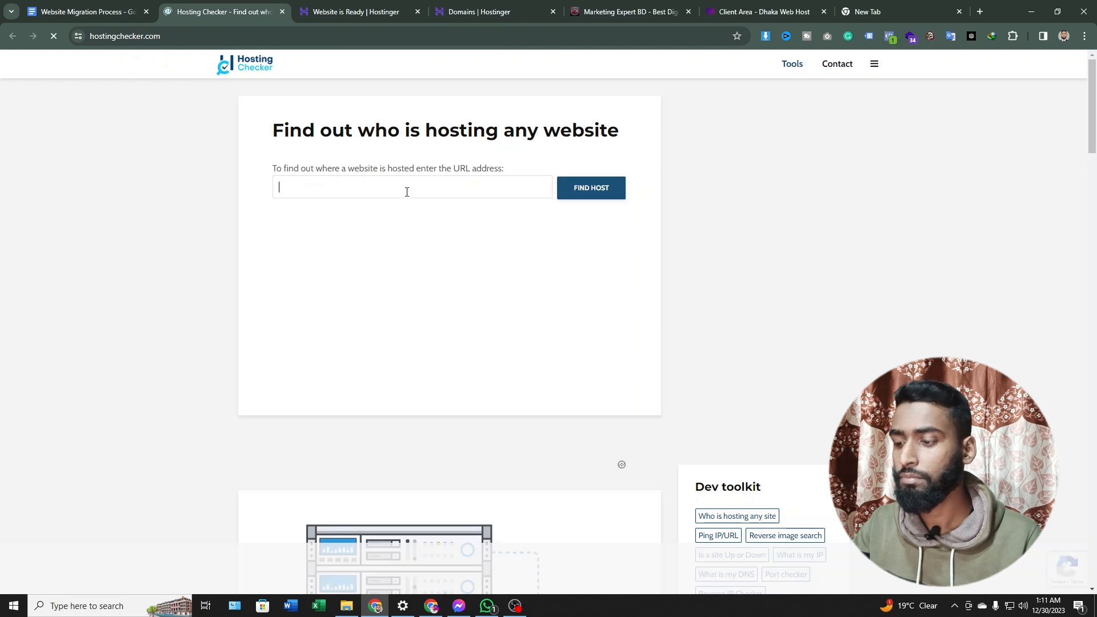
key(ctrl+v)
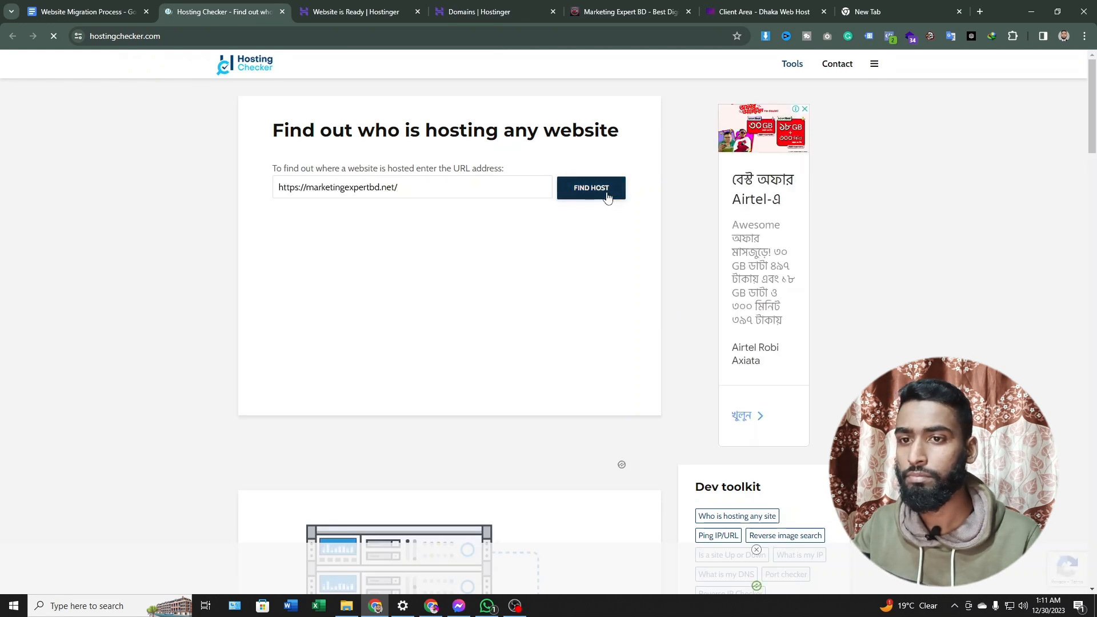
click(607, 197)
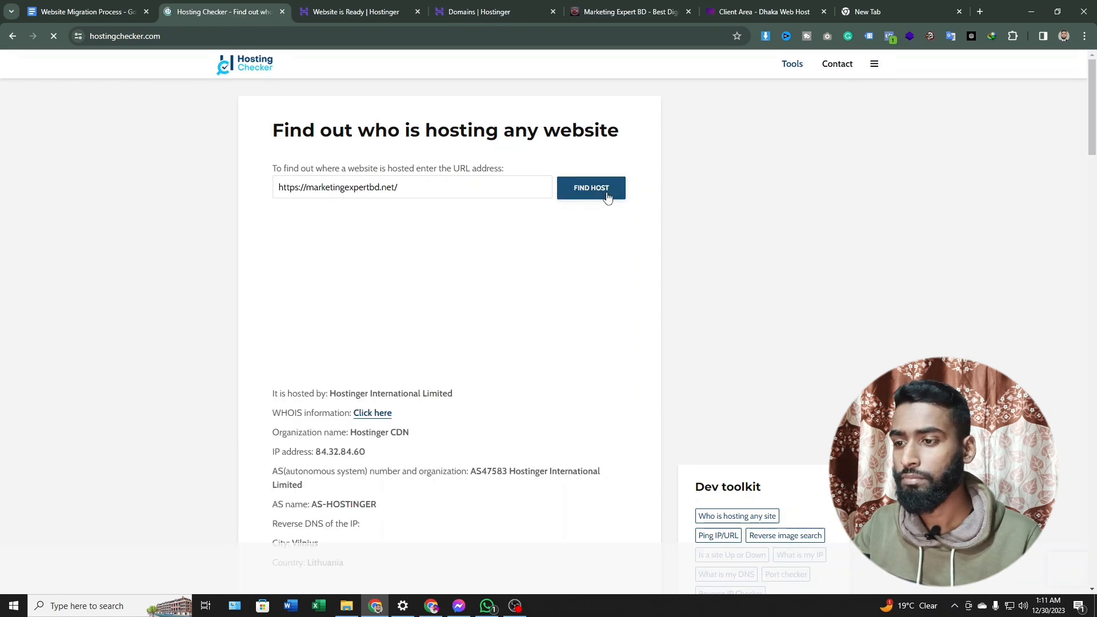
scroll(392, 308, down, 2)
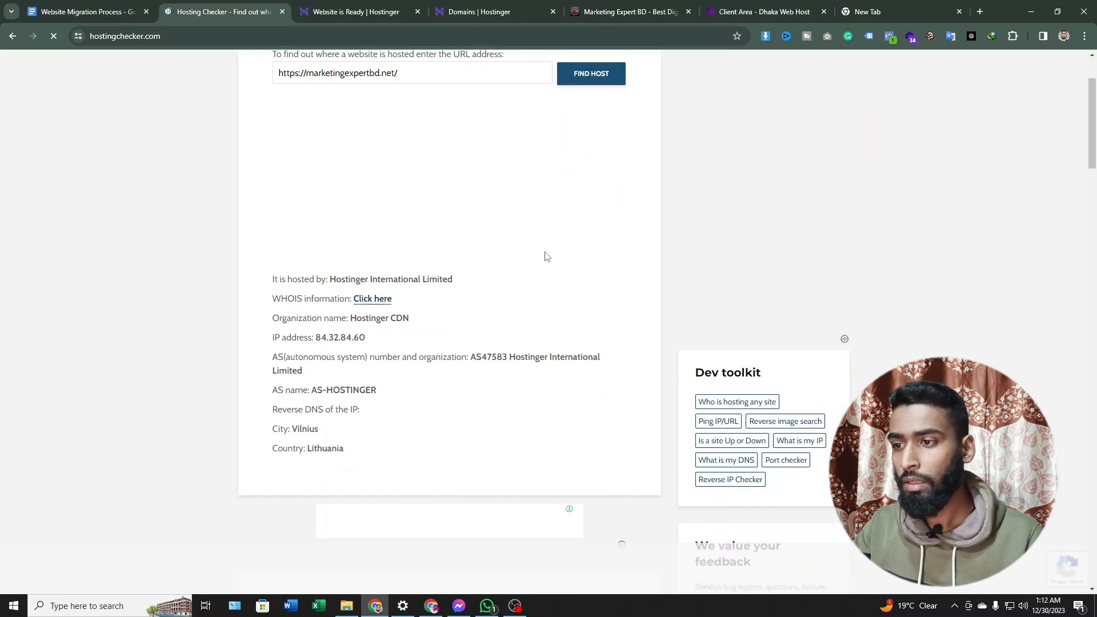
scroll(542, 253, down, 1)
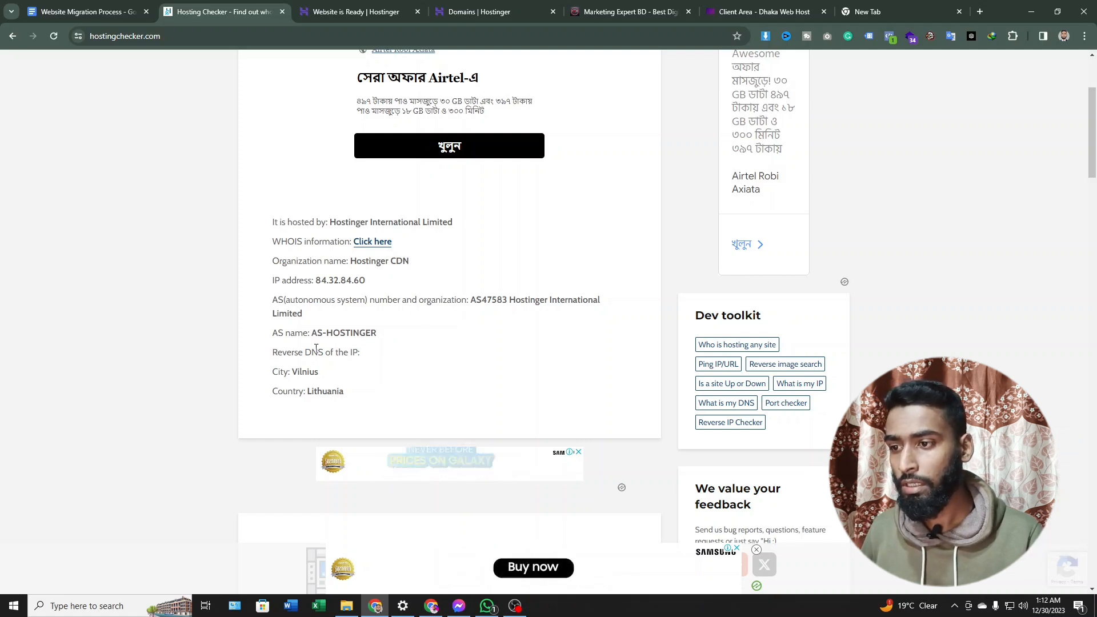
scroll(464, 340, down, 1)
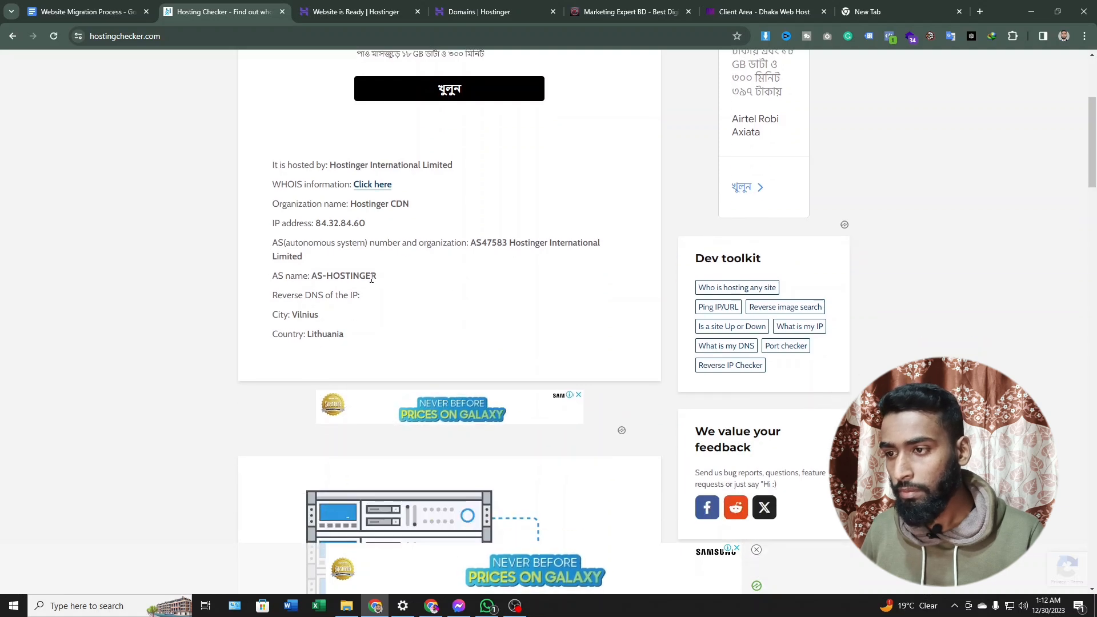
scroll(382, 324, down, 1)
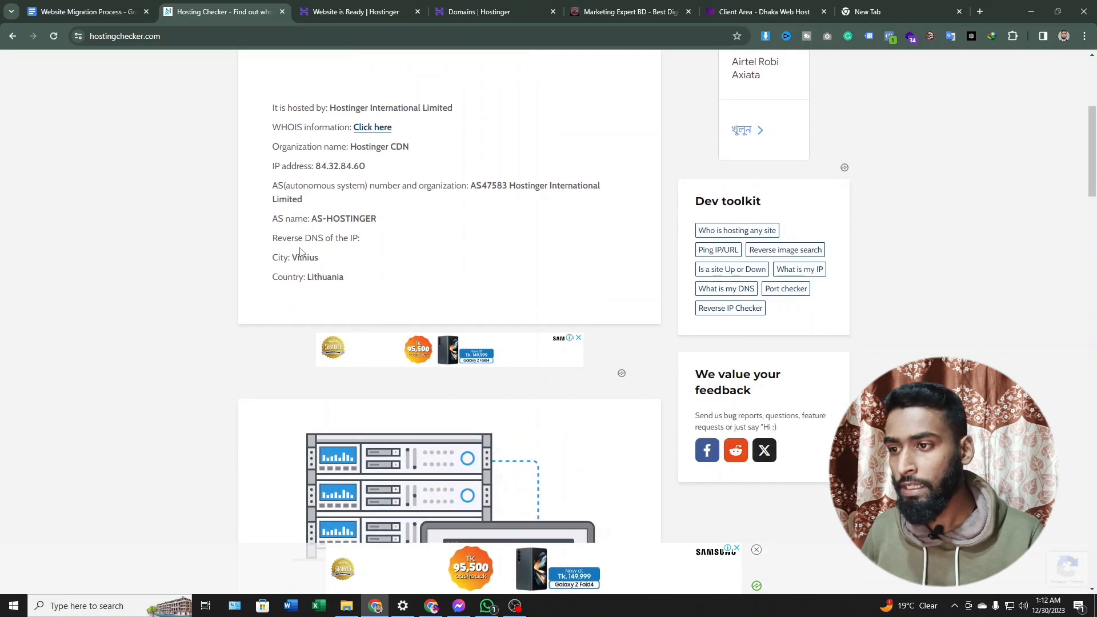
scroll(402, 244, up, 2)
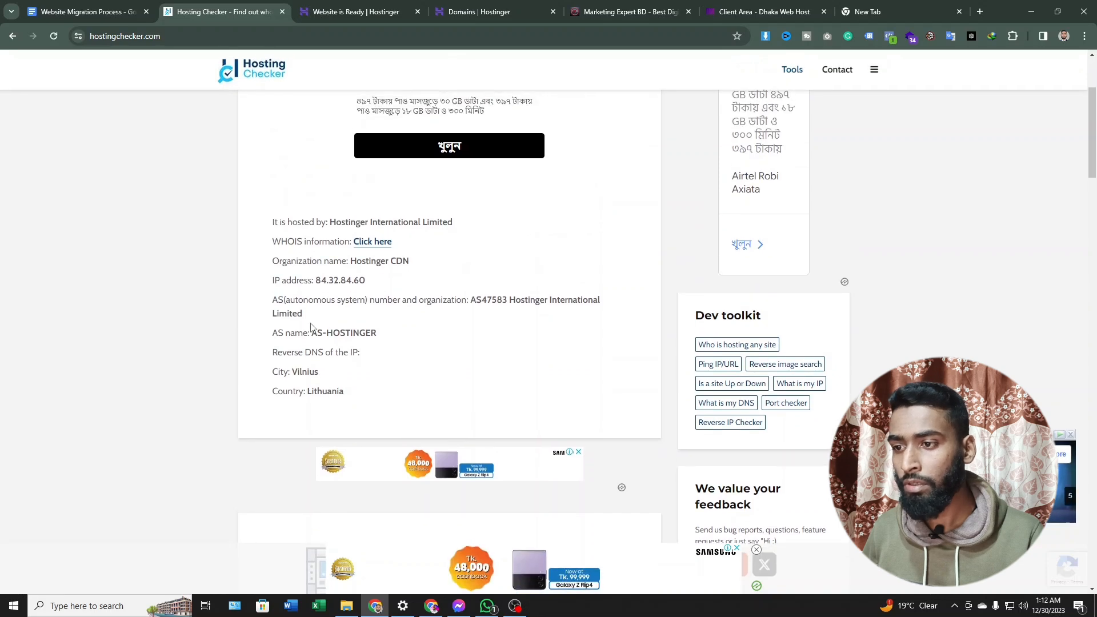
scroll(503, 319, up, 3)
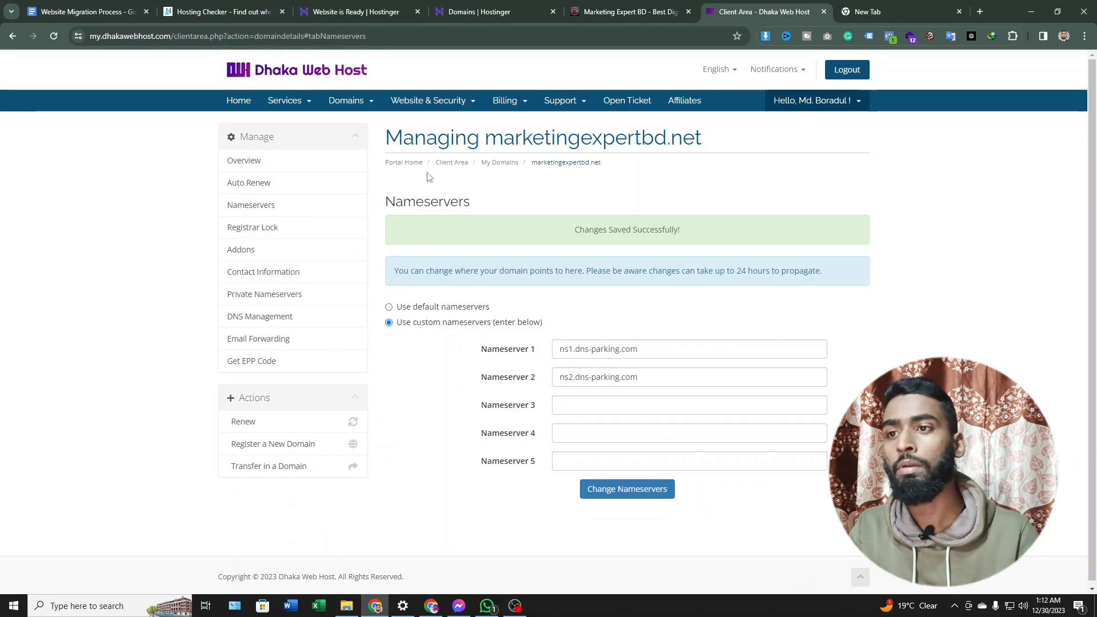
Step: Return to Hostinger and open the Websites list of the account
click(496, 7)
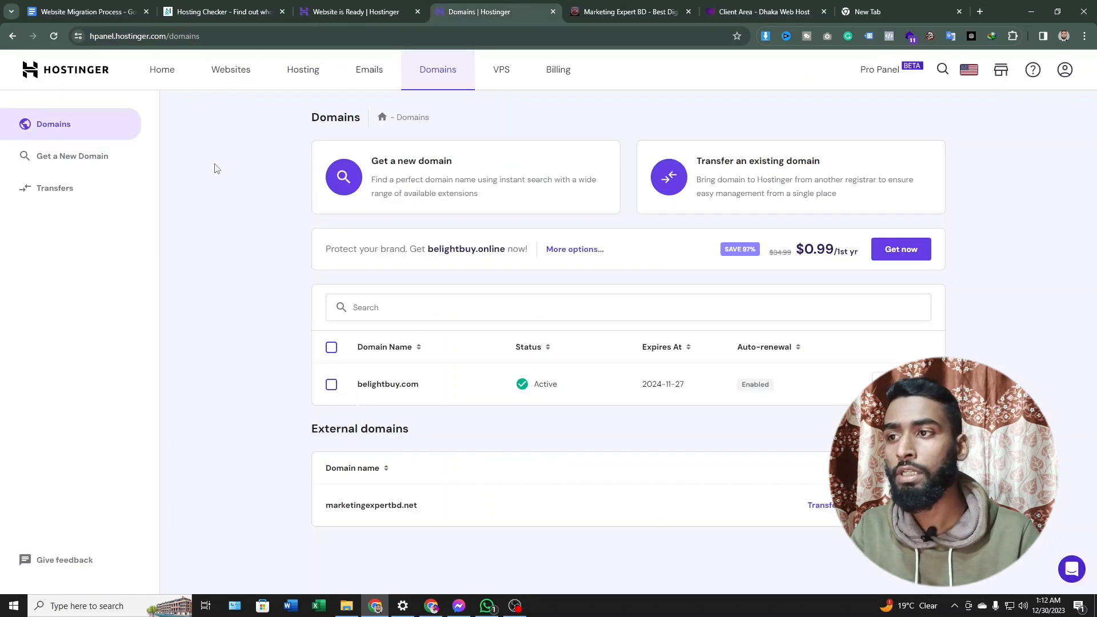
click(238, 72)
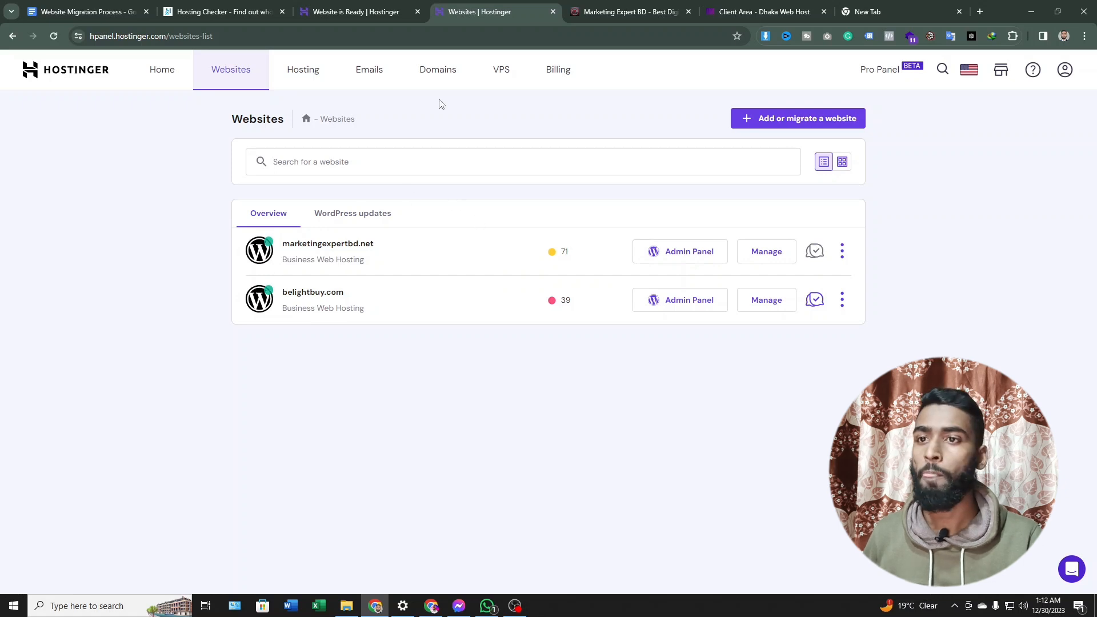
Step: Check the Marketing Expert BD homepage from top to bottom, and try its Services and Portfolio pages
click(613, 11)
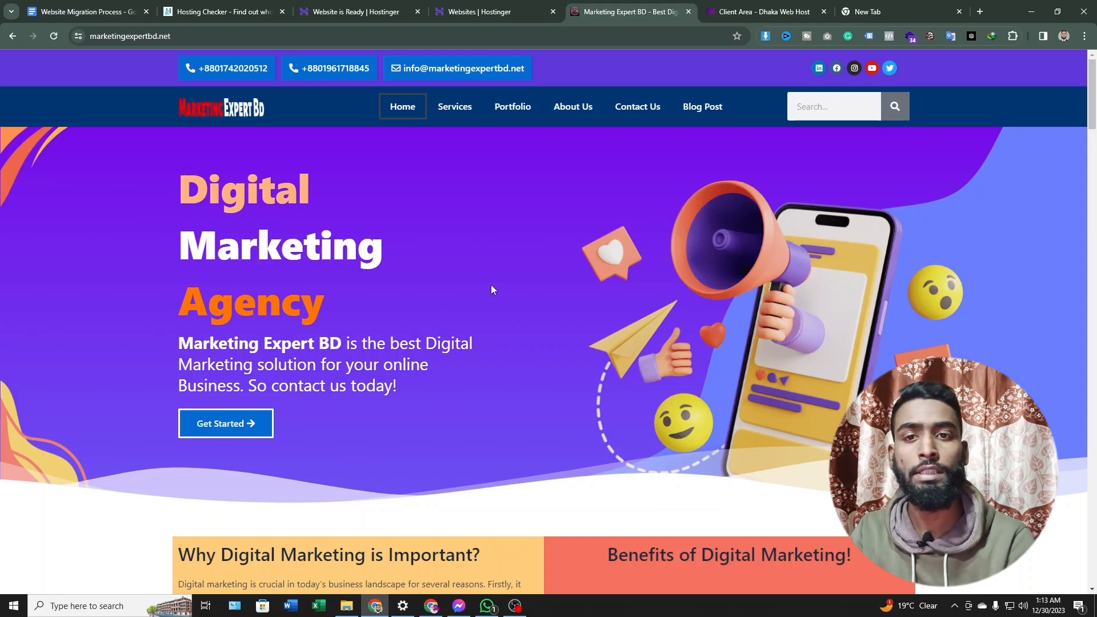
scroll(492, 283, down, 18)
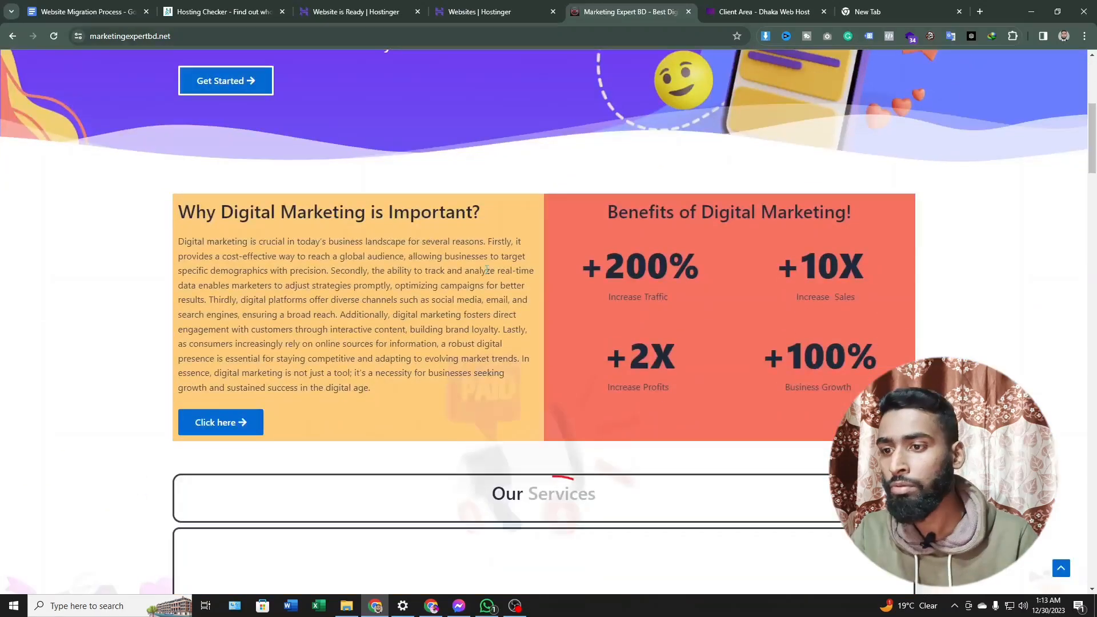
scroll(537, 272, up, 15)
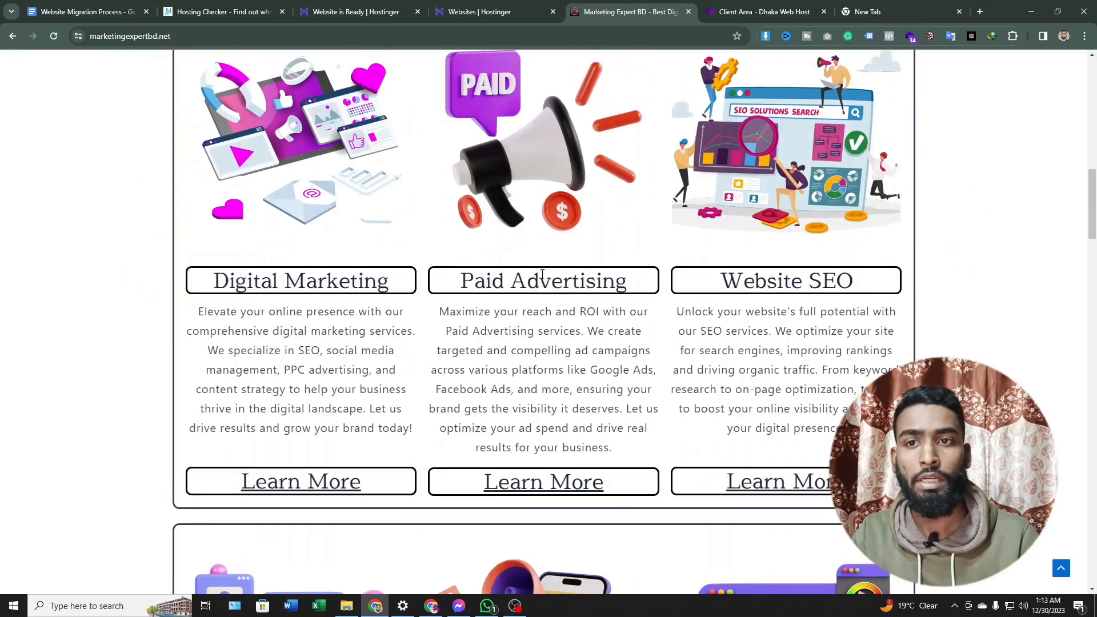
scroll(514, 266, up, 3)
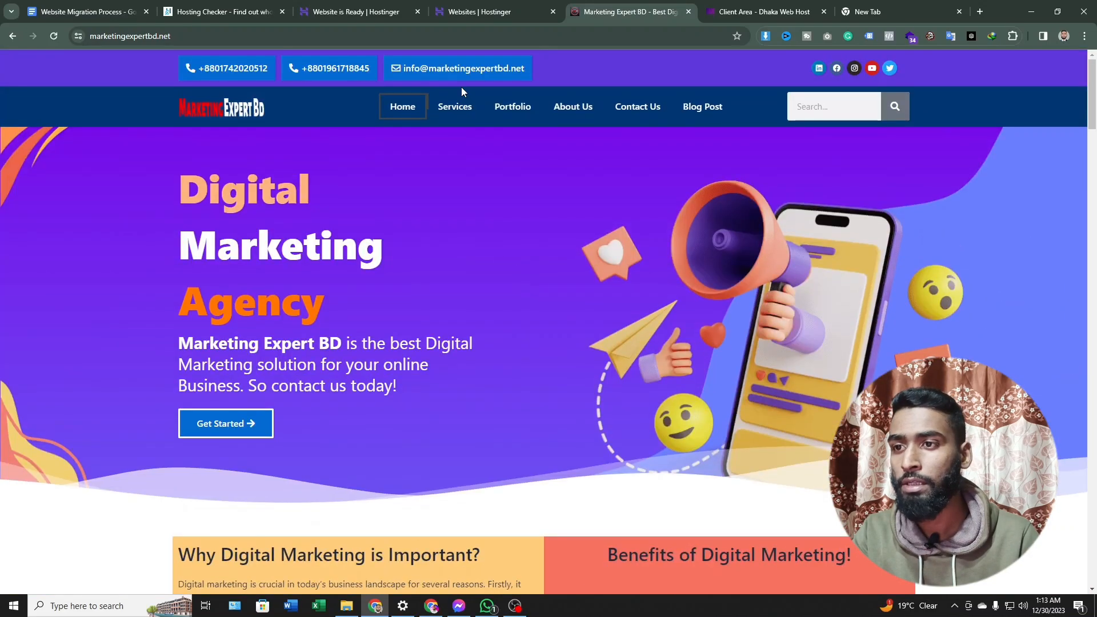
click(449, 108)
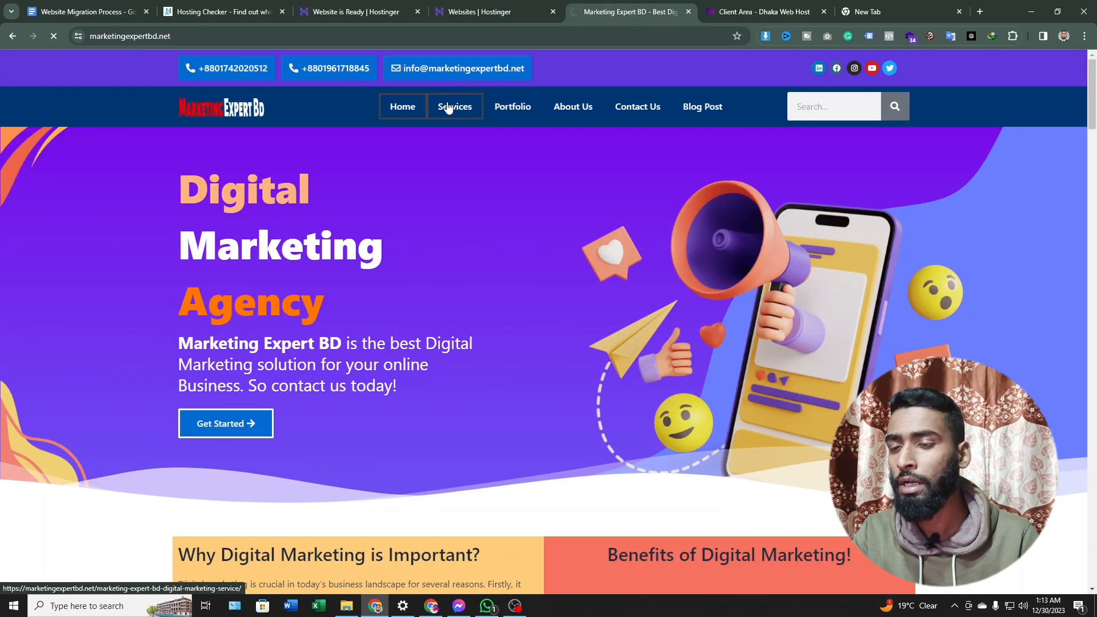
click(527, 108)
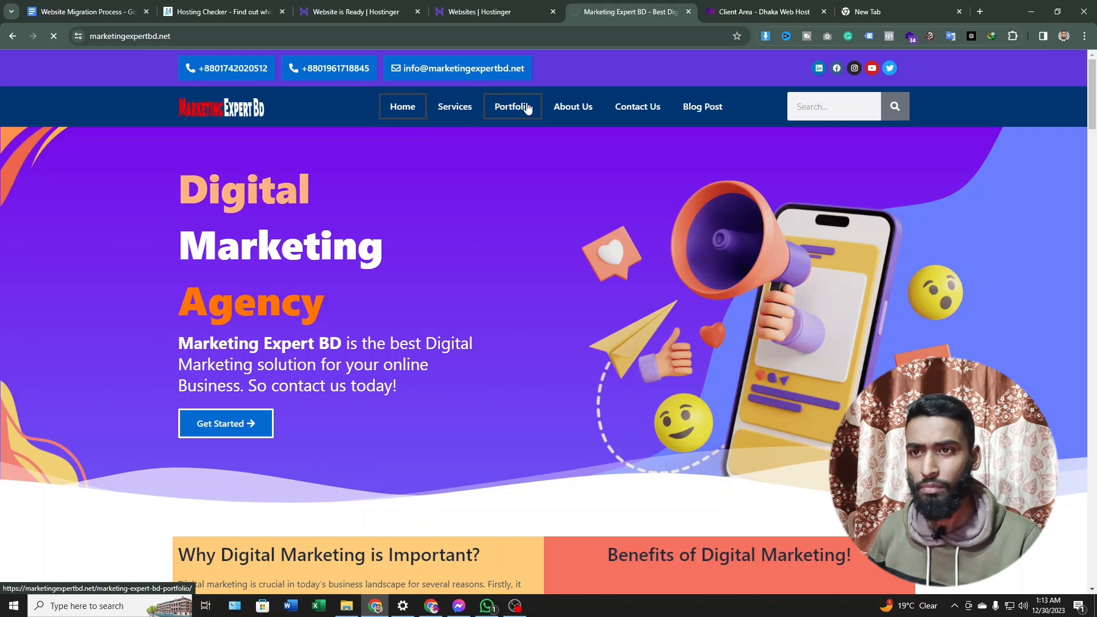